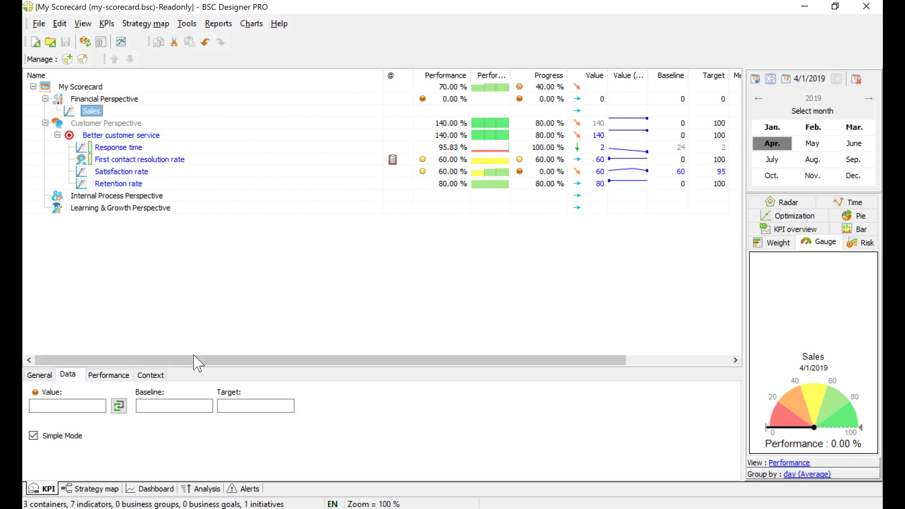
- For January 2019, move the Satisfaction rate indicator directly under Customer Perspective and collapse the Better customer service goal
{"action": "left_click", "coordinate": [782, 130]}
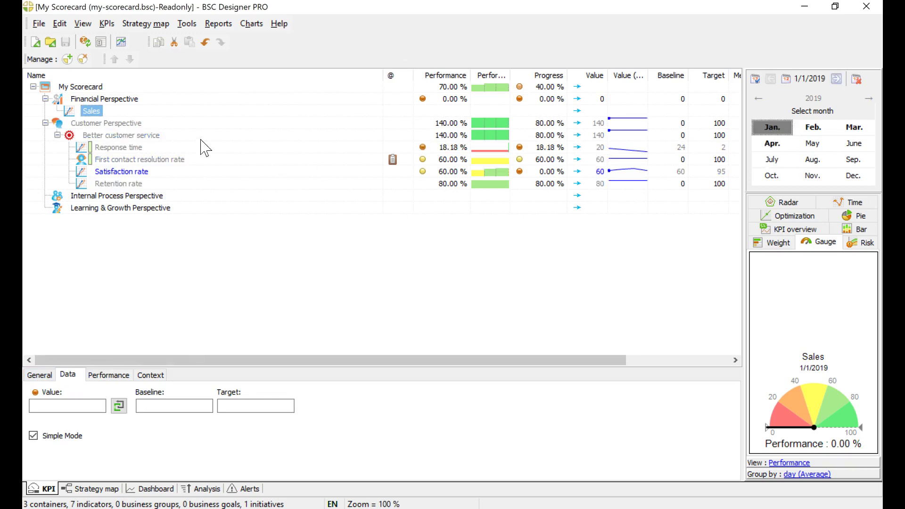
{"action": "left_click", "coordinate": [117, 173]}
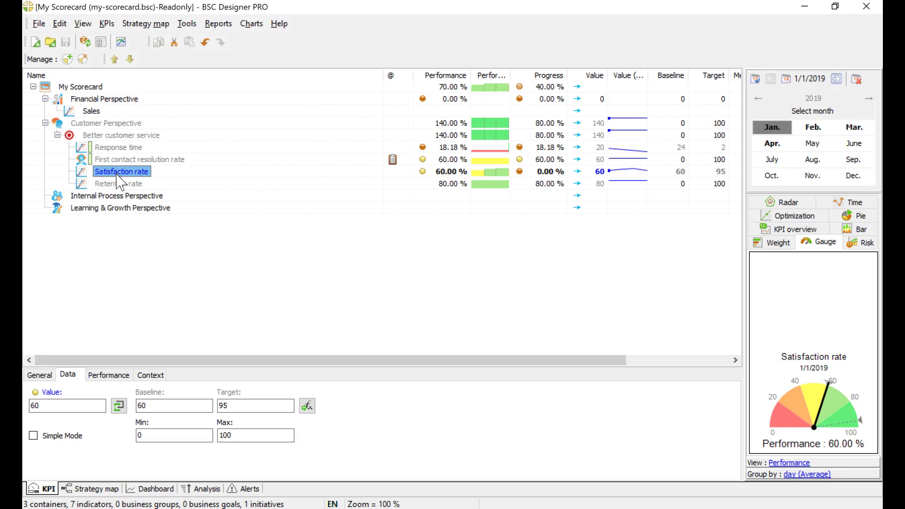
{"action": "left_click_drag", "start_coordinate": [121, 181], "coordinate": [106, 123]}
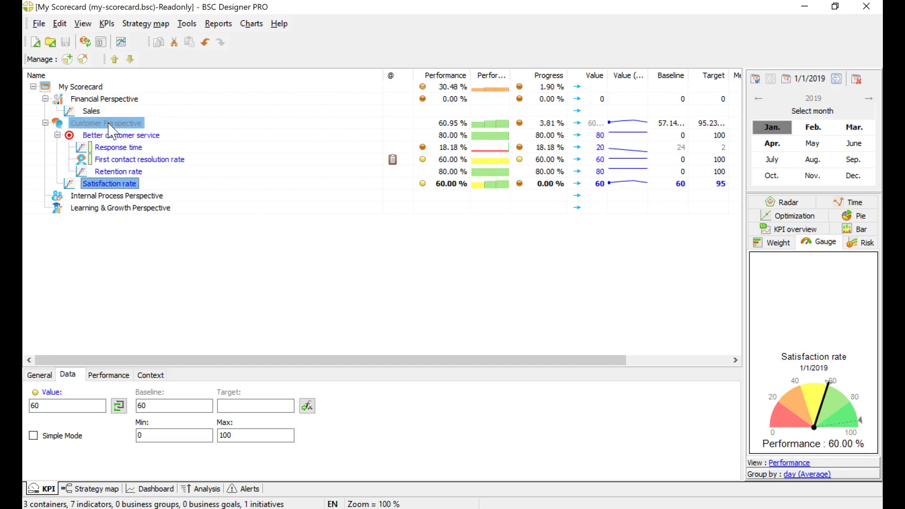
{"action": "left_click", "coordinate": [64, 141]}
{"action": "left_click", "coordinate": [58, 136]}
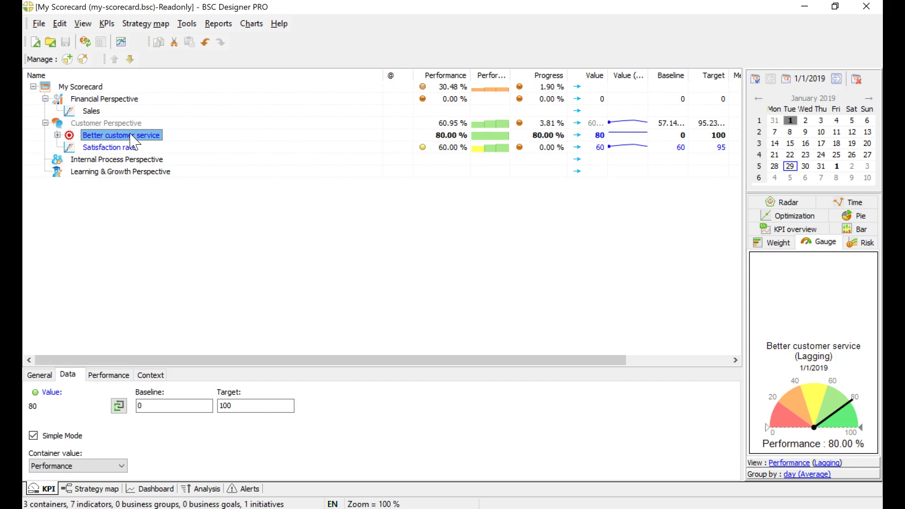
{"action": "left_click", "coordinate": [126, 149]}
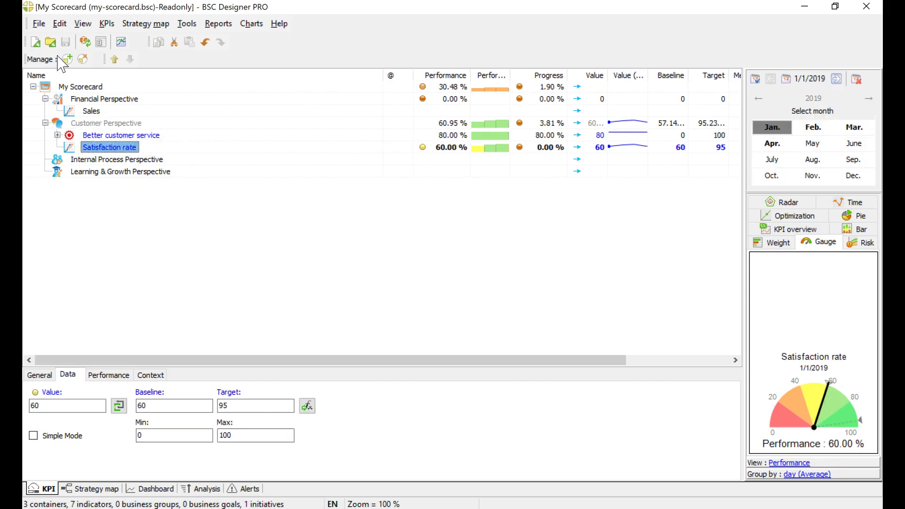
- Enter Sales values of 20 for January 2019 and 30 for March 2019
{"action": "left_click", "coordinate": [93, 113]}
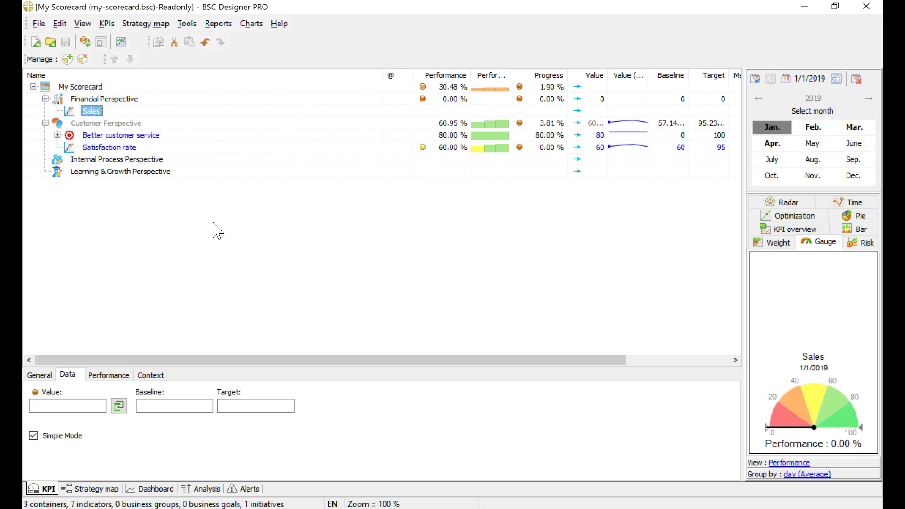
{"action": "left_click", "coordinate": [74, 405]}
{"action": "type", "text": "20"}
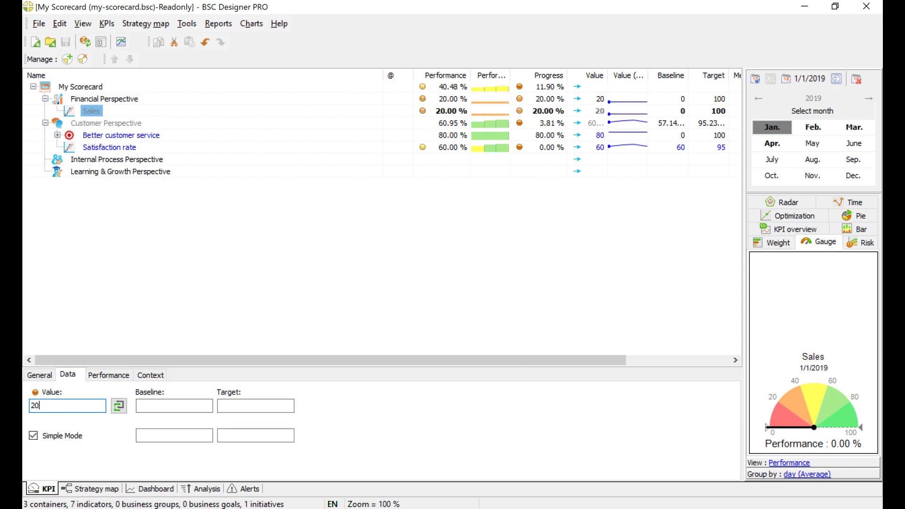
{"action": "left_click", "coordinate": [850, 131]}
{"action": "double_click", "coordinate": [68, 407]}
{"action": "type", "text": "30"}
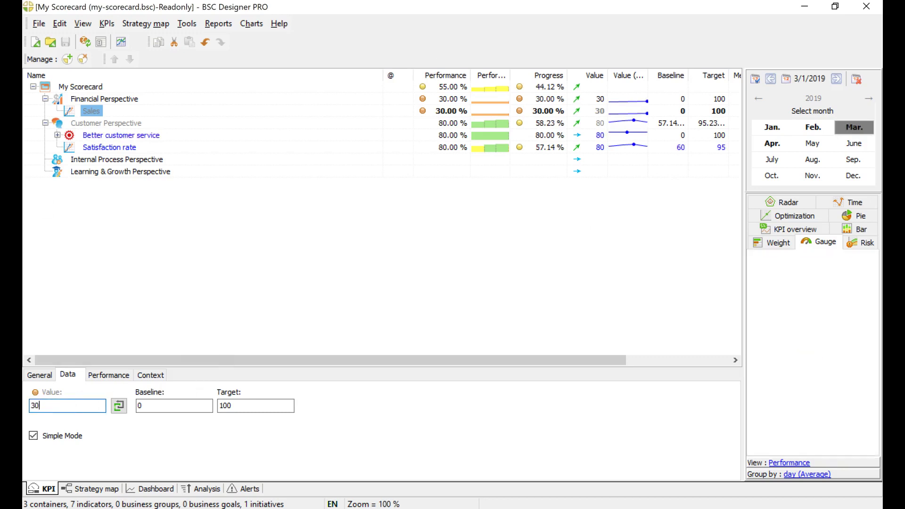
- Enable Simple Mode for the Satisfaction rate indicator and view its January 2019 data
{"action": "left_click", "coordinate": [116, 147]}
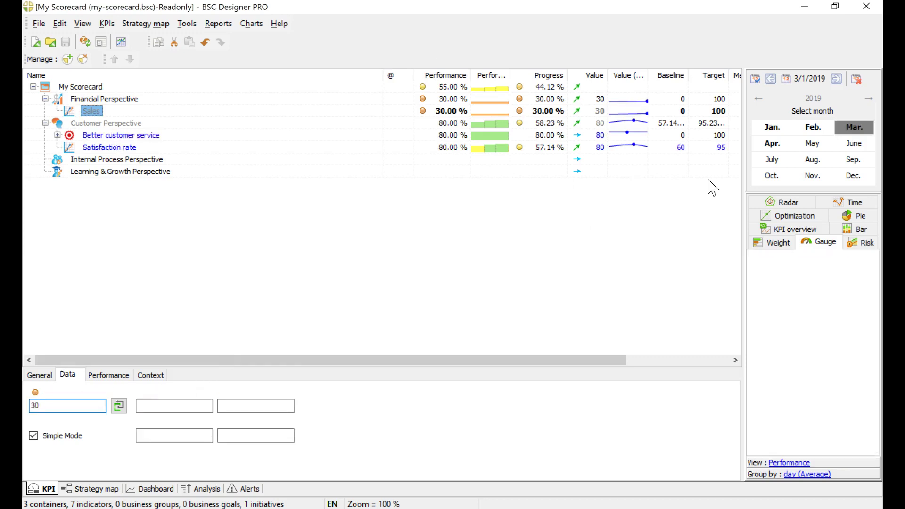
{"action": "left_click", "coordinate": [52, 437]}
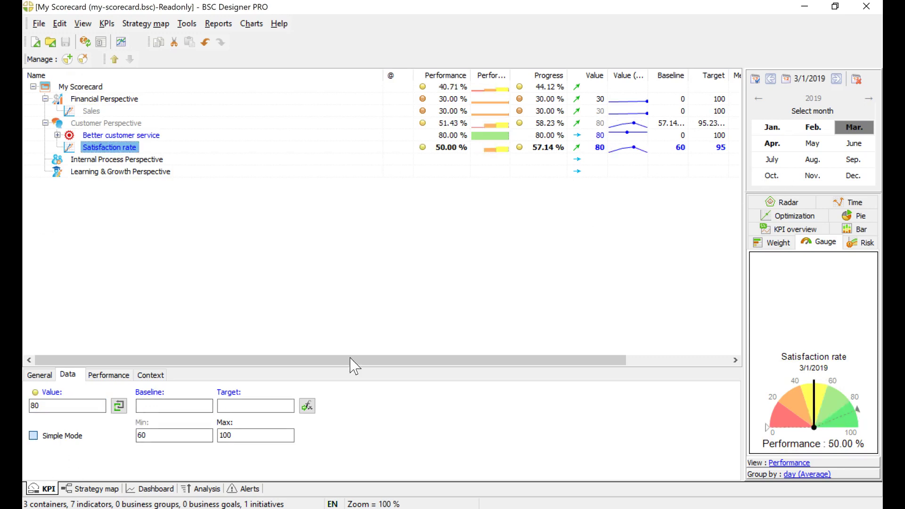
{"action": "left_click", "coordinate": [778, 126]}
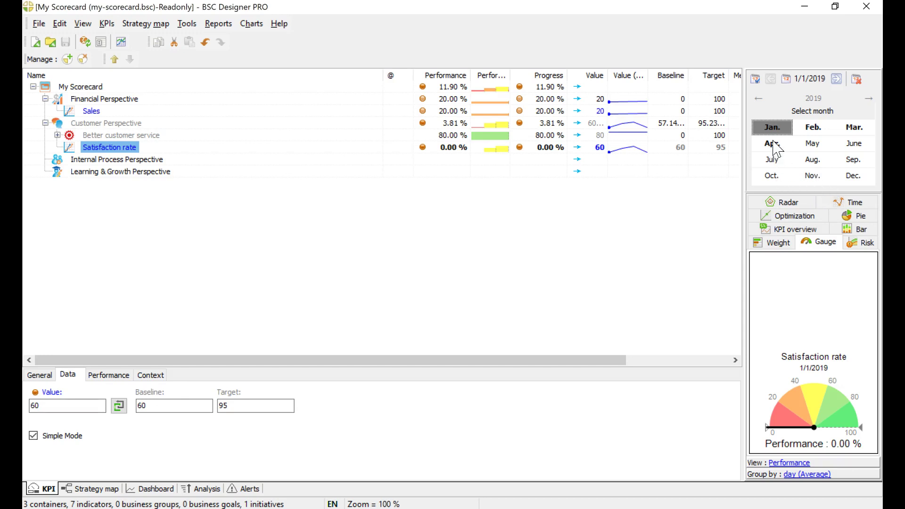
- Set the Satisfaction rate value for October 2019 to 80
{"action": "left_click", "coordinate": [773, 176]}
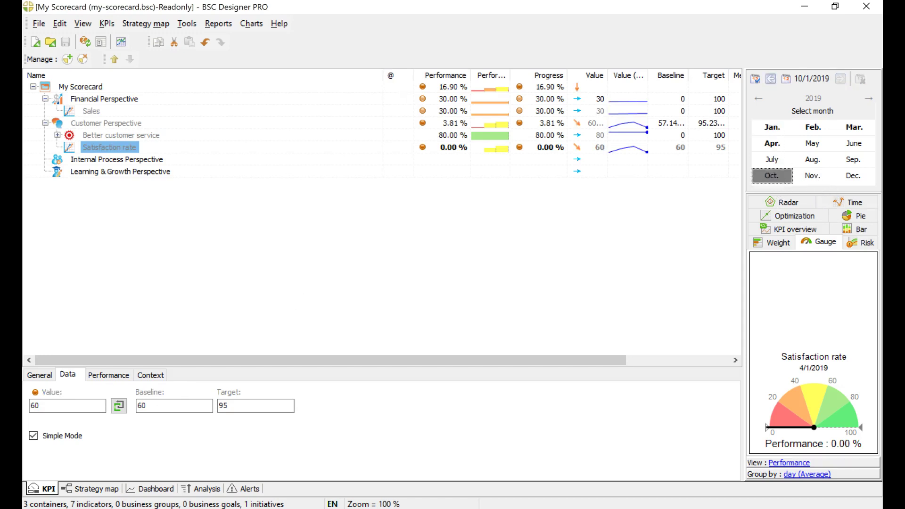
{"action": "double_click", "coordinate": [80, 405]}
{"action": "type", "text": "80"}
{"action": "key", "text": "Return"}
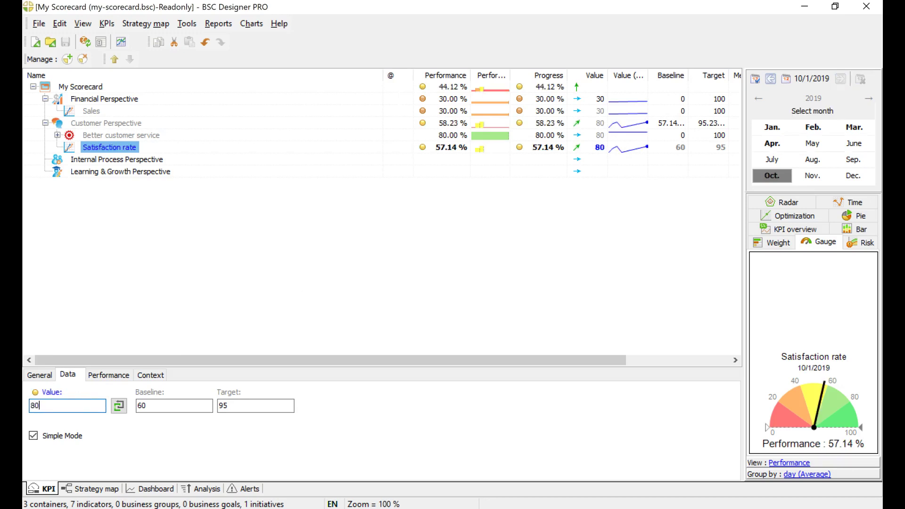
- Set the Sales indicator's value for October 2019 to 90
{"action": "left_click", "coordinate": [92, 111]}
{"action": "left_click", "coordinate": [57, 406]}
{"action": "type", "text": "90"}
{"action": "key", "text": "Return"}
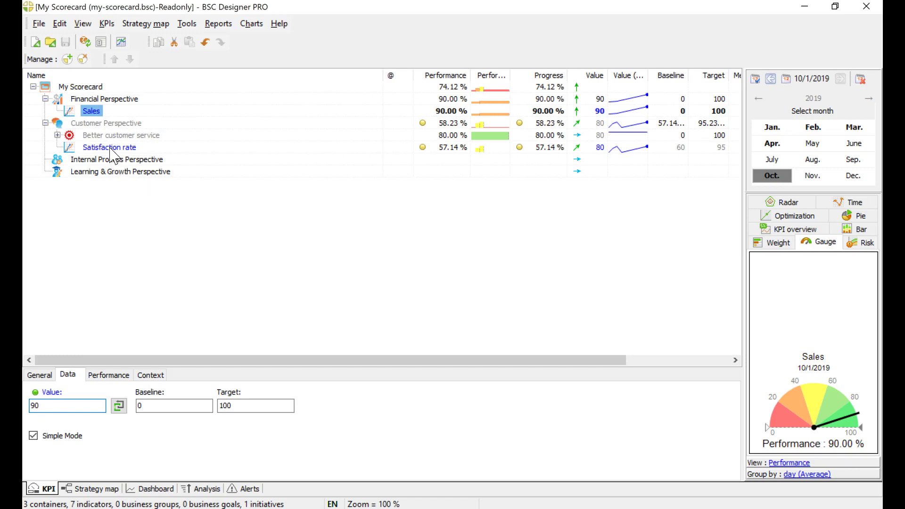
{"action": "left_click", "coordinate": [93, 107]}
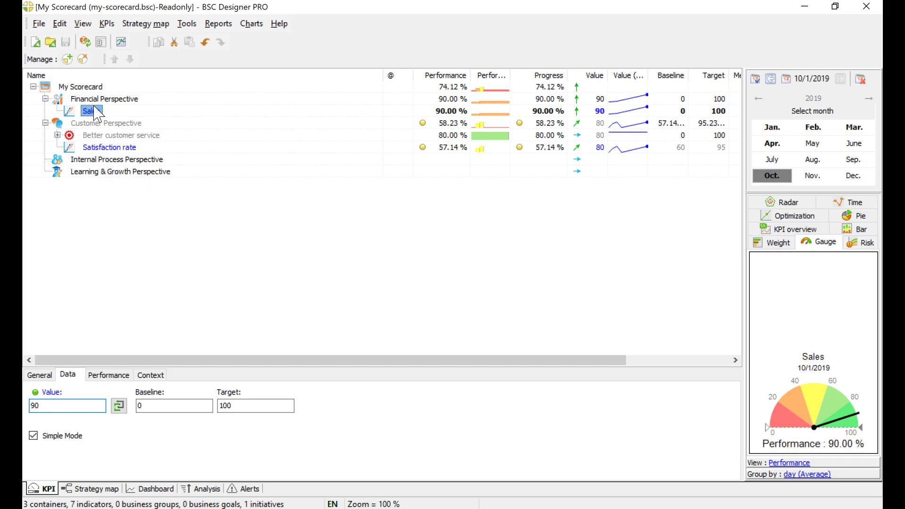
- Review all dated values of the Satisfaction rate indicator in the Values editor, then close it without changes
{"action": "left_click", "coordinate": [104, 148]}
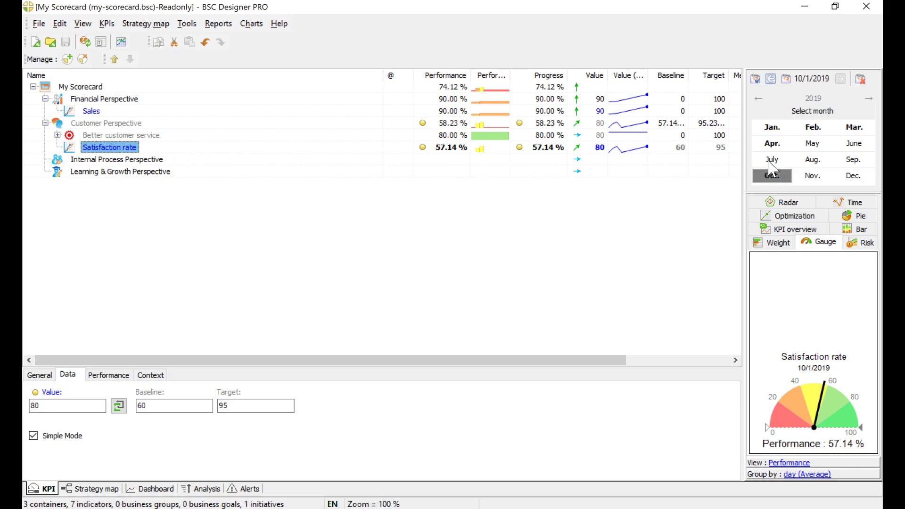
{"action": "left_click", "coordinate": [106, 23]}
{"action": "left_click", "coordinate": [127, 38]}
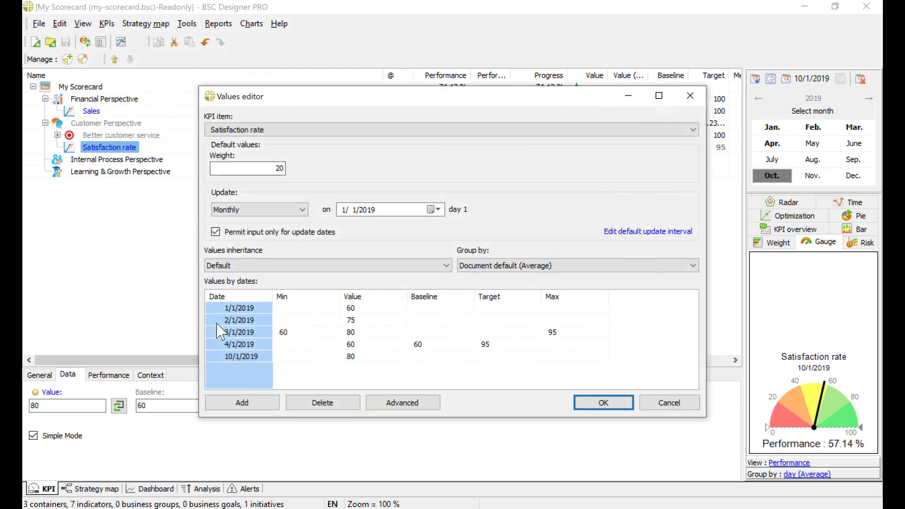
{"action": "left_click", "coordinate": [684, 415]}
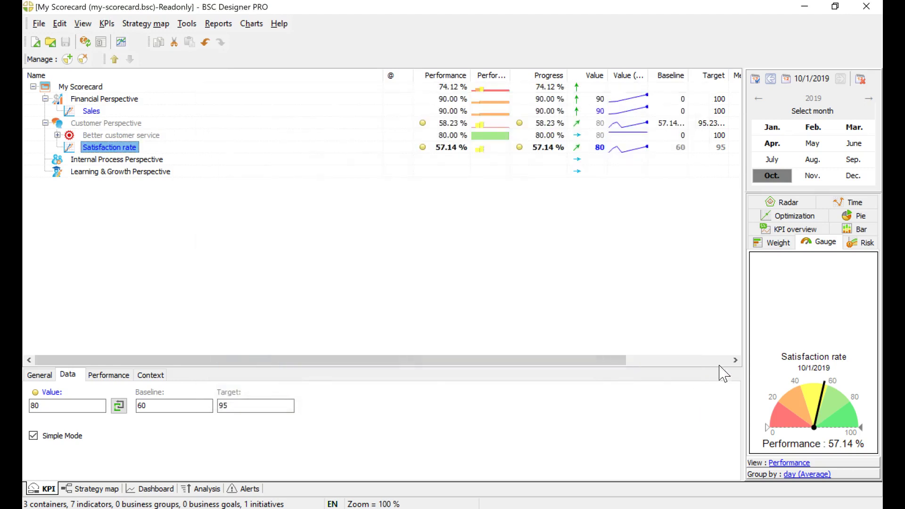
- Compare the Satisfaction rate data for April, October, July, June and May 2019
{"action": "left_click", "coordinate": [772, 144]}
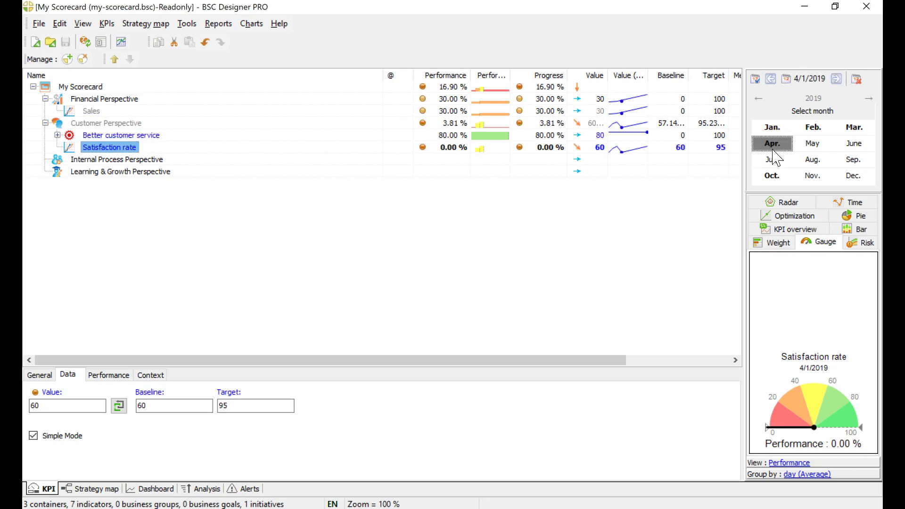
{"action": "left_click", "coordinate": [776, 176]}
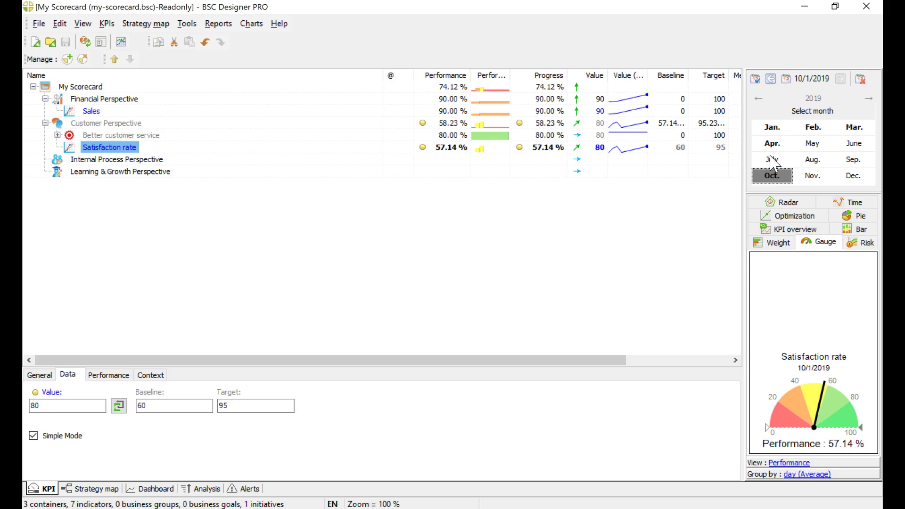
{"action": "left_click", "coordinate": [771, 158]}
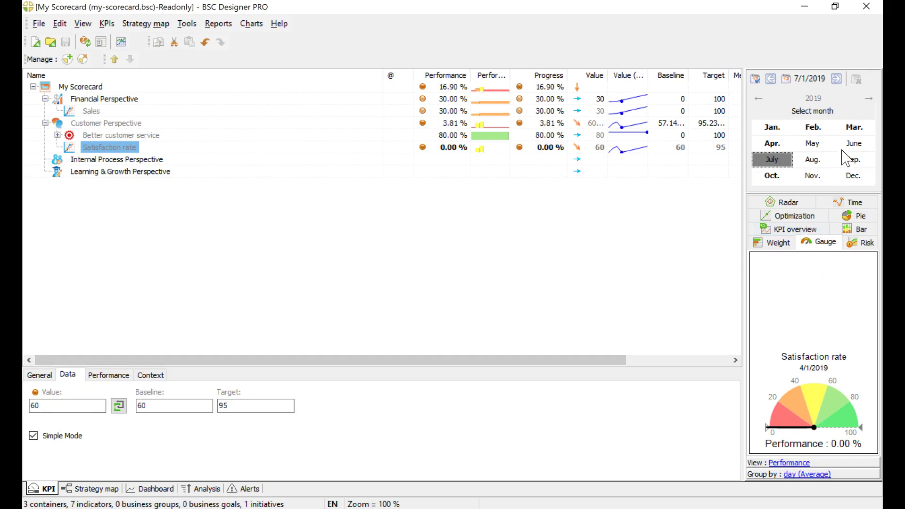
{"action": "left_click", "coordinate": [855, 143]}
{"action": "left_click", "coordinate": [807, 145]}
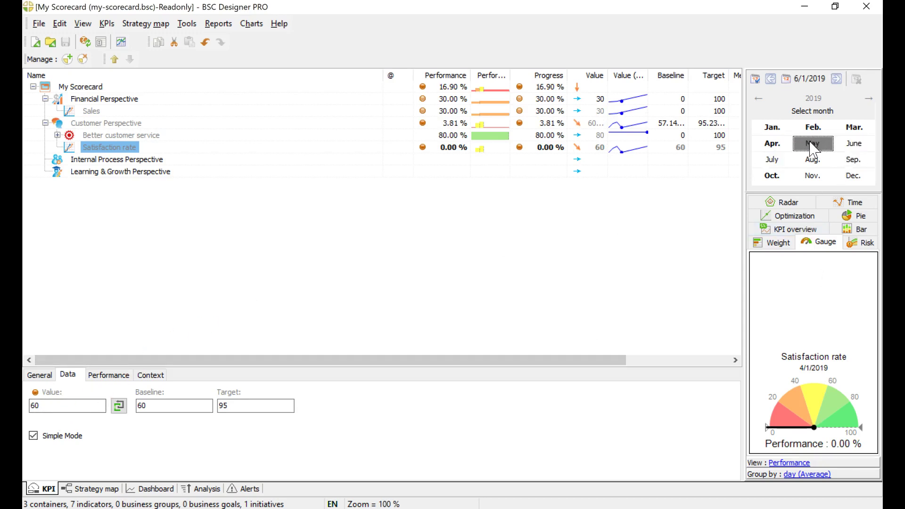
- Return to April 2019 and check the Satisfaction rate's 4/1/2019 entry in the Values editor, leaving it unedited
{"action": "left_click", "coordinate": [772, 144]}
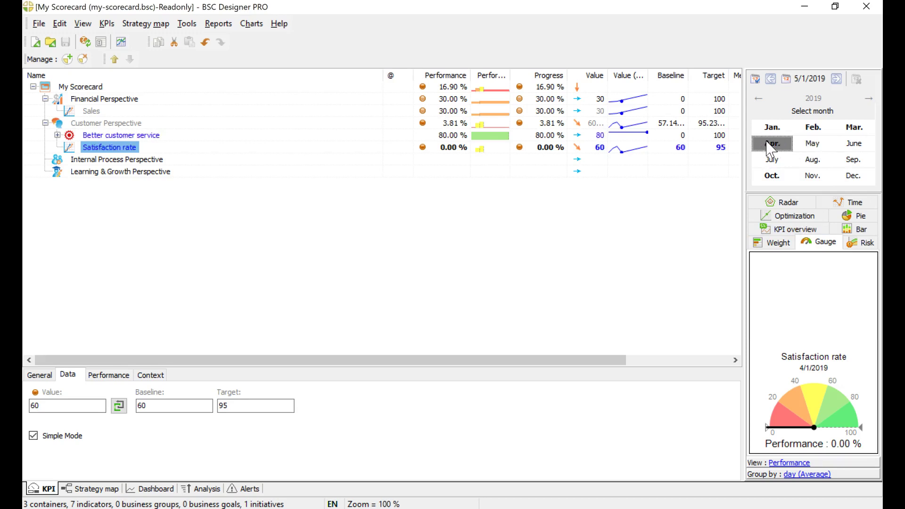
{"action": "left_click", "coordinate": [107, 24]}
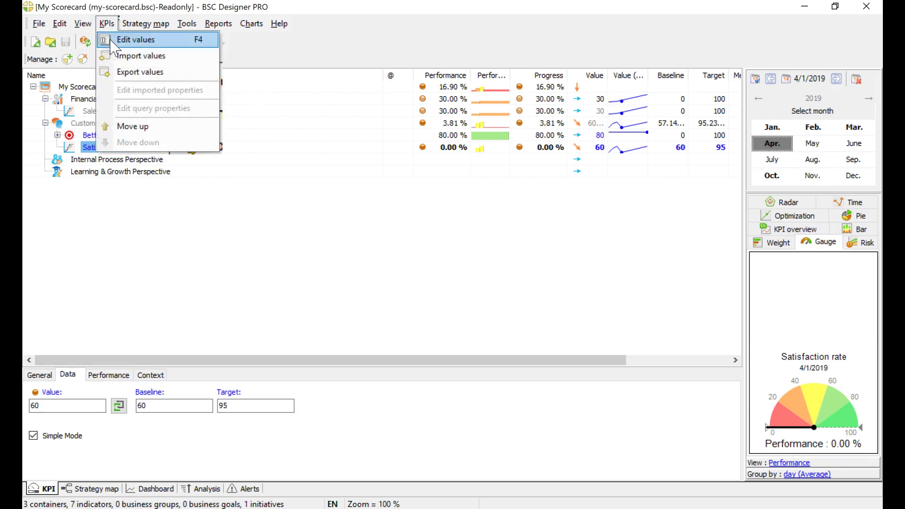
{"action": "left_click", "coordinate": [115, 37]}
{"action": "left_click", "coordinate": [352, 346]}
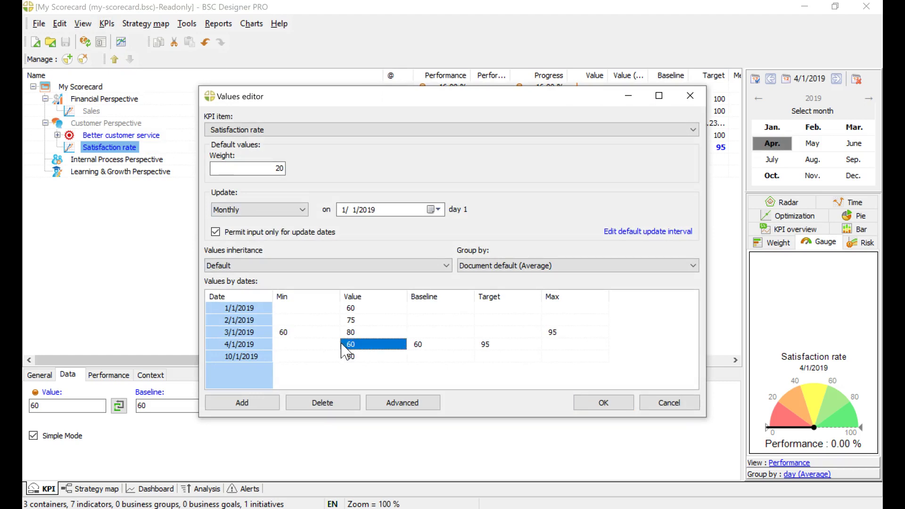
{"action": "left_click", "coordinate": [666, 404]}
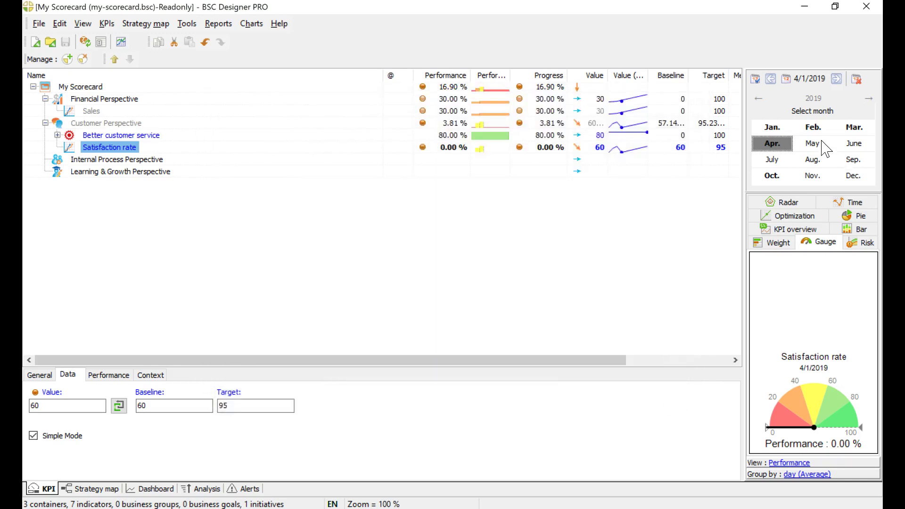
- Set the Satisfaction rate's values inheritance to "Use inherited values" in the Values editor
{"action": "left_click", "coordinate": [106, 24]}
{"action": "left_click", "coordinate": [117, 41]}
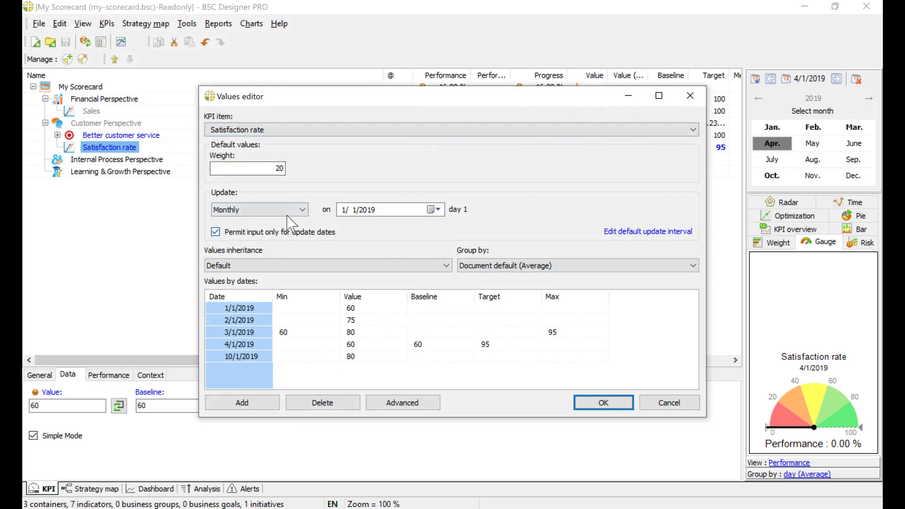
{"action": "left_click", "coordinate": [293, 266]}
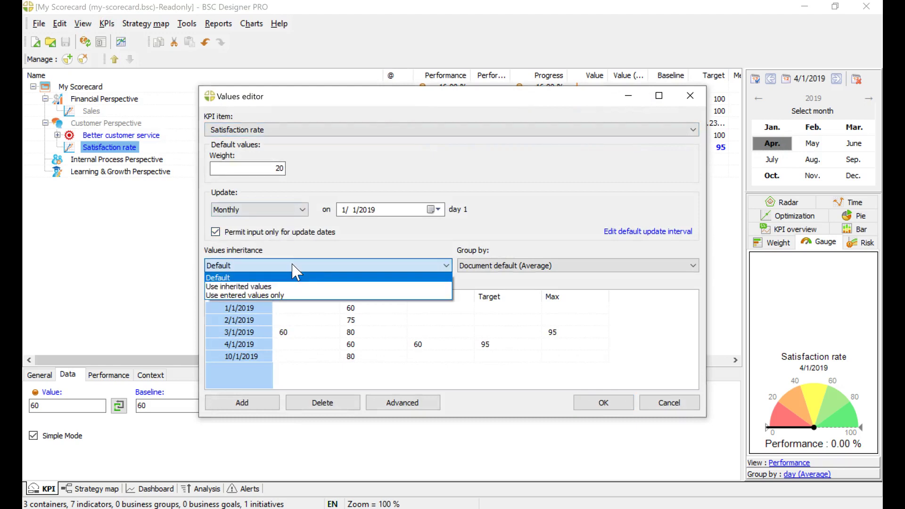
{"action": "left_click", "coordinate": [275, 287]}
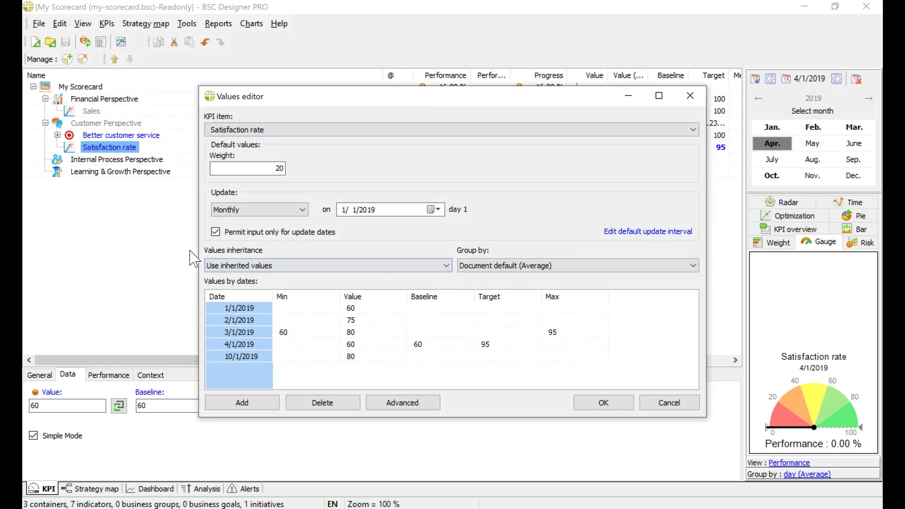
{"action": "left_click", "coordinate": [604, 404]}
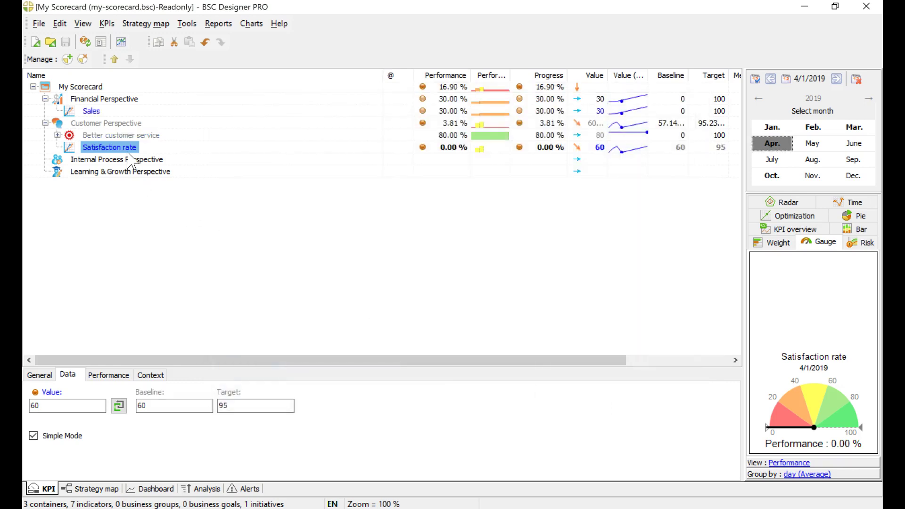
- Review the Sales indicator's dated values in the Values editor and close it without changes
{"action": "left_click", "coordinate": [93, 114]}
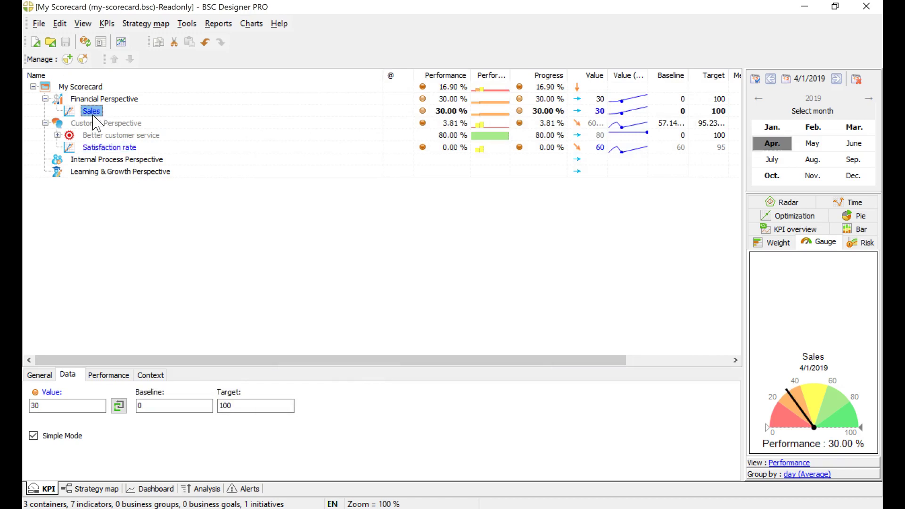
{"action": "left_click", "coordinate": [107, 24]}
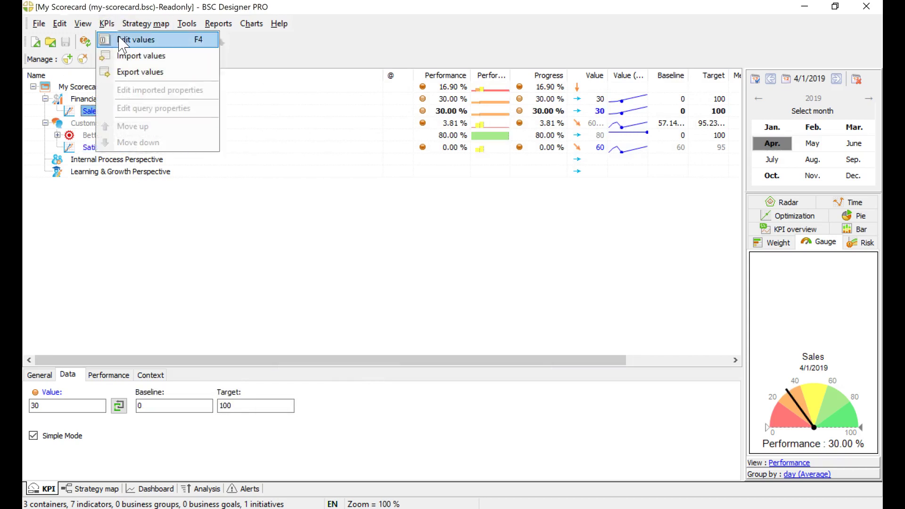
{"action": "left_click", "coordinate": [122, 40]}
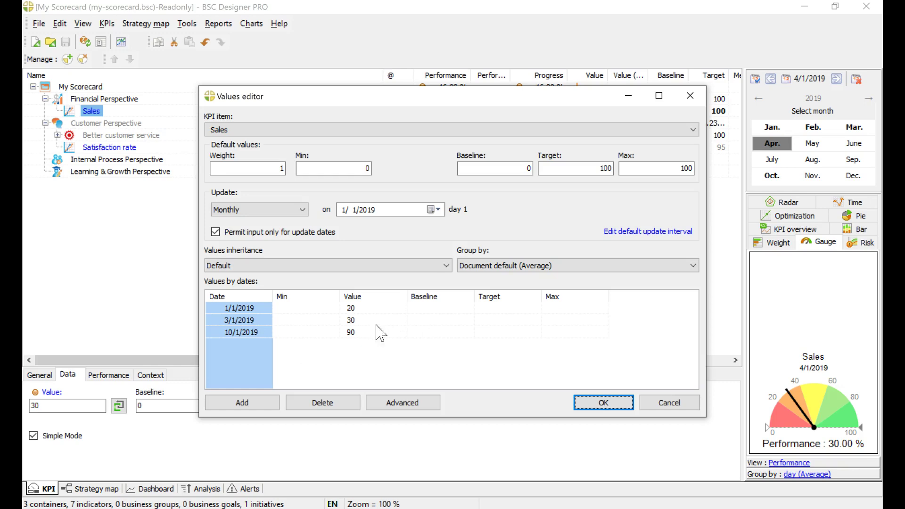
{"action": "left_click", "coordinate": [652, 403]}
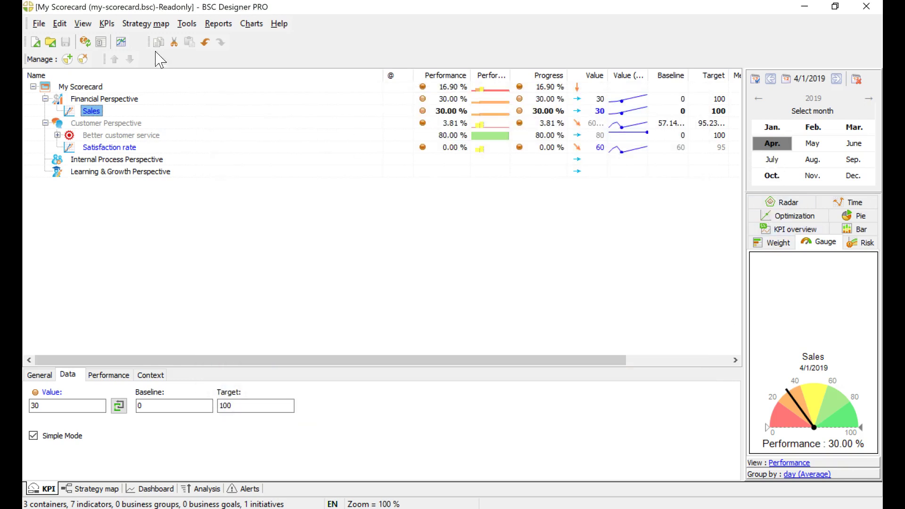
- Set the Sales indicator's values inheritance to "Use entered values only" in the Values editor
{"action": "left_click", "coordinate": [106, 23]}
{"action": "left_click", "coordinate": [118, 42]}
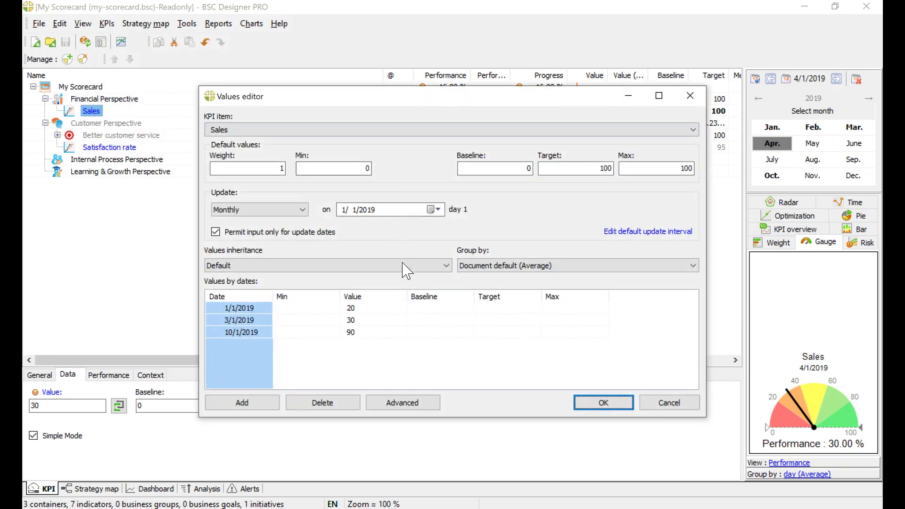
{"action": "left_click", "coordinate": [379, 271]}
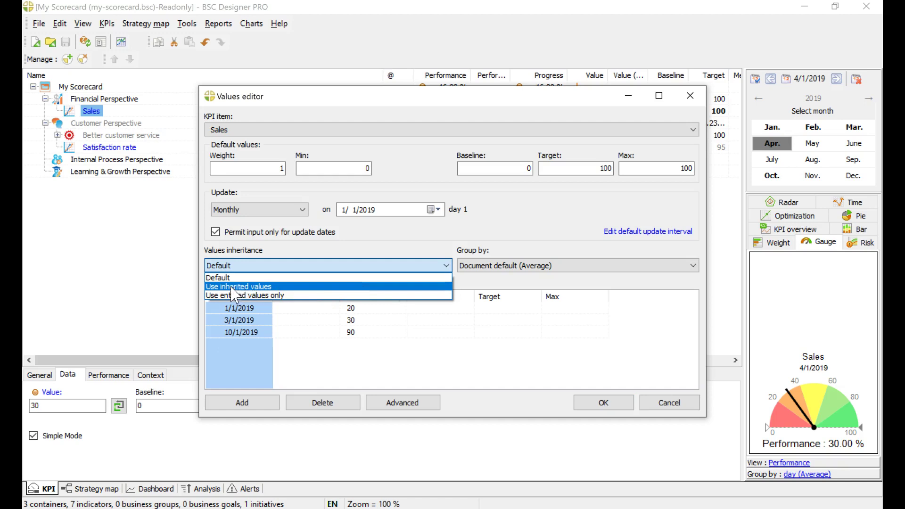
{"action": "left_click", "coordinate": [279, 295]}
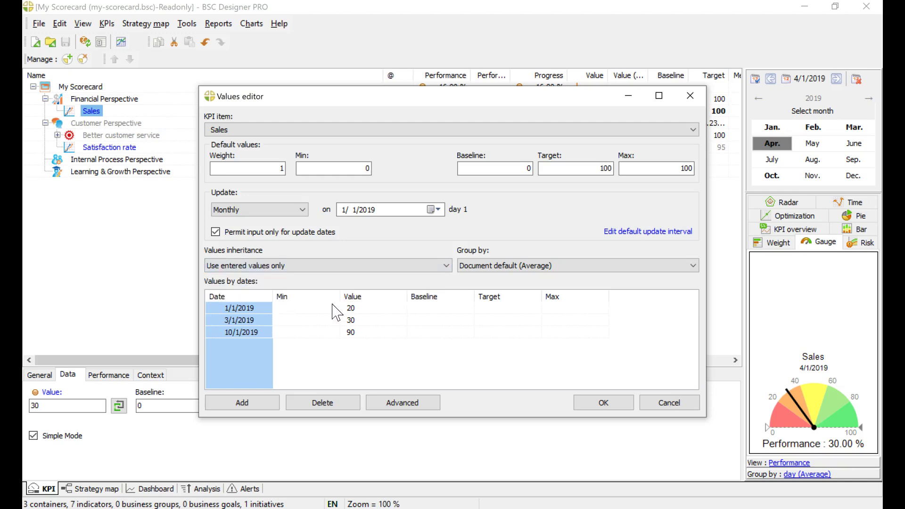
{"action": "left_click", "coordinate": [608, 403]}
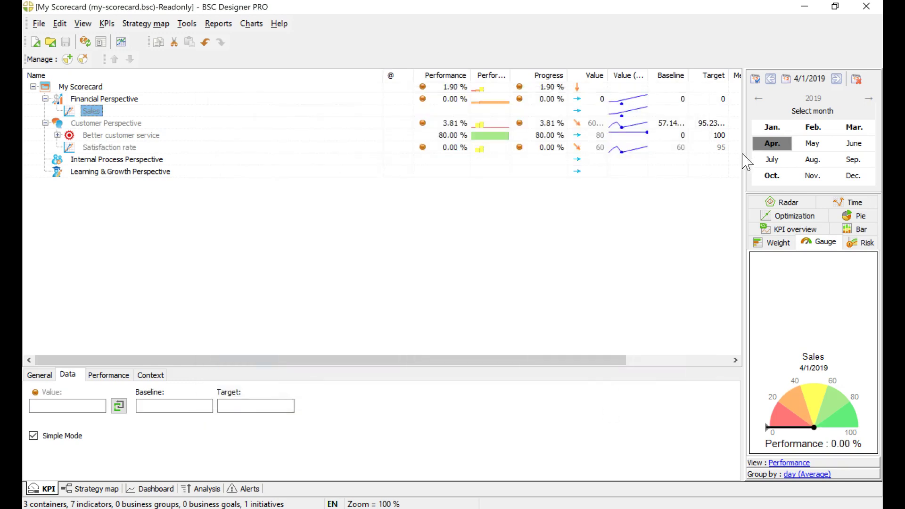
- Compare the Sales indicator's data for January, March, October and July 2019
{"action": "left_click", "coordinate": [781, 132]}
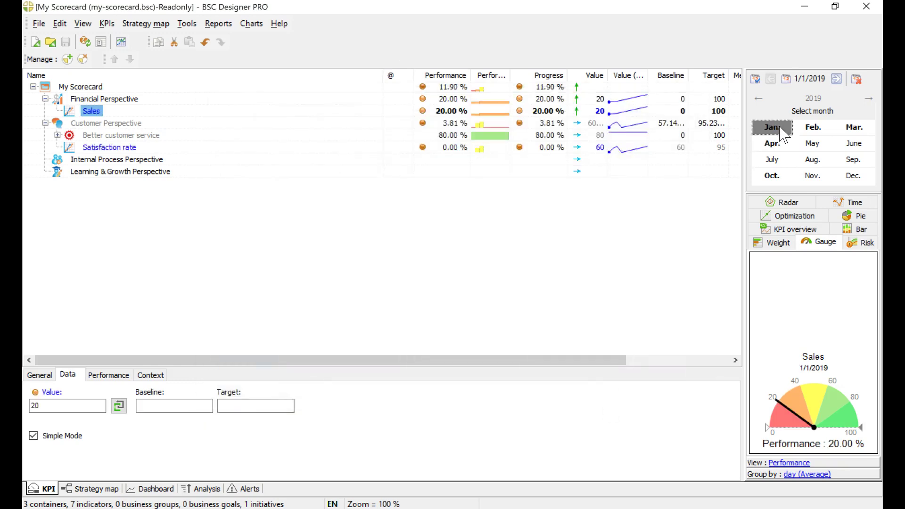
{"action": "left_click", "coordinate": [857, 130]}
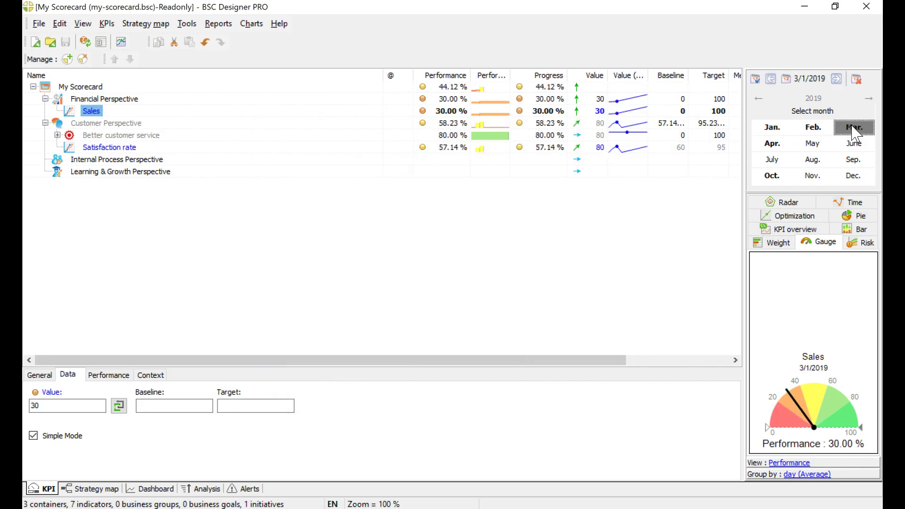
{"action": "left_click", "coordinate": [771, 178]}
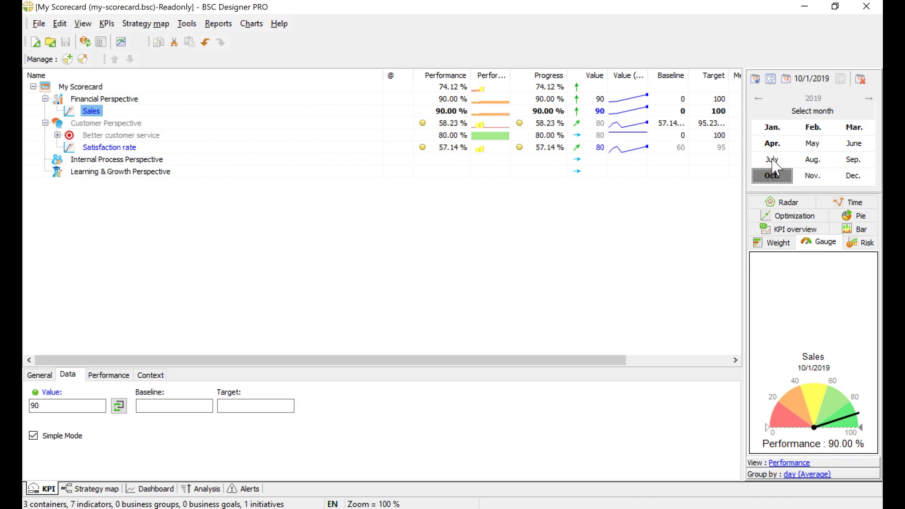
{"action": "left_click", "coordinate": [771, 160]}
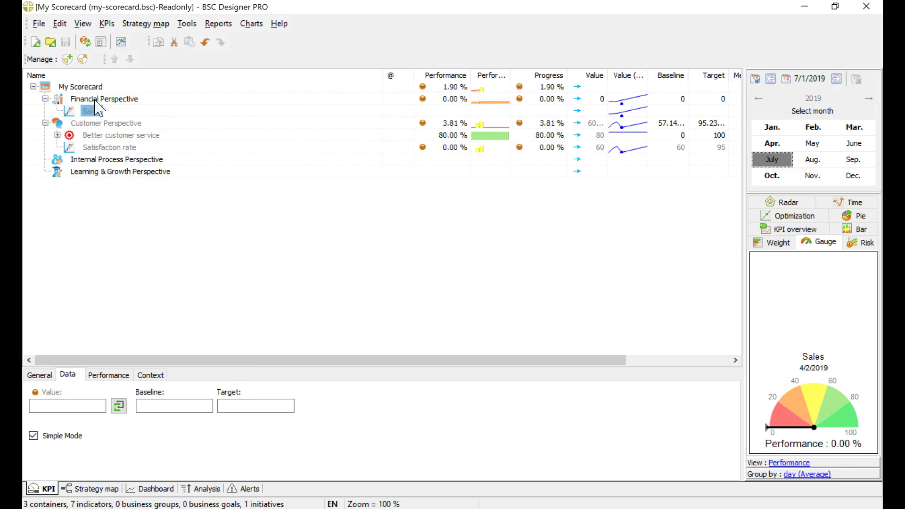
- Compare the Satisfaction rate's data across July, April, February and May 2019, ending on February
{"action": "left_click", "coordinate": [111, 147]}
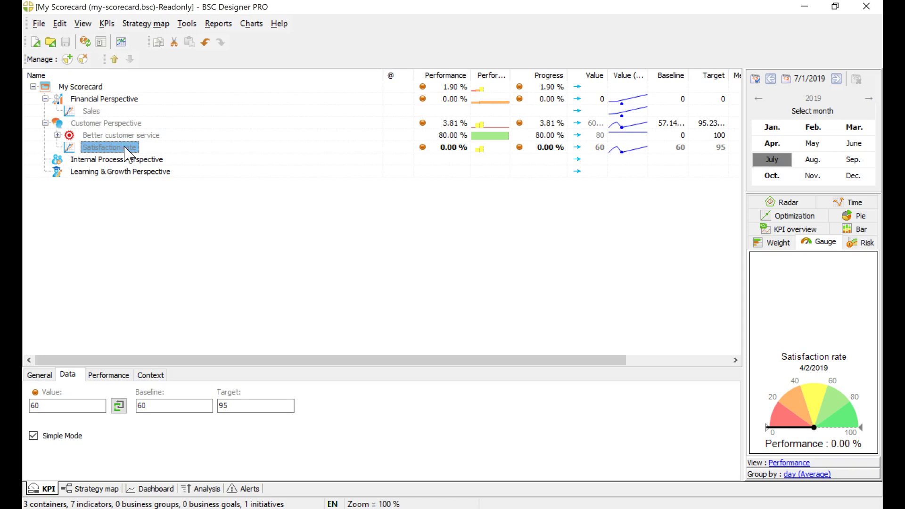
{"action": "left_click", "coordinate": [771, 144]}
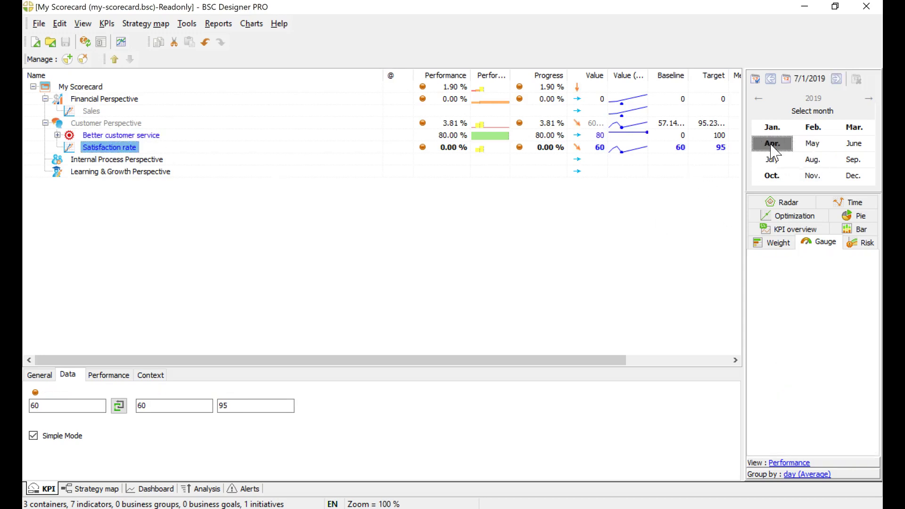
{"action": "left_click", "coordinate": [772, 160]}
{"action": "left_click", "coordinate": [815, 129]}
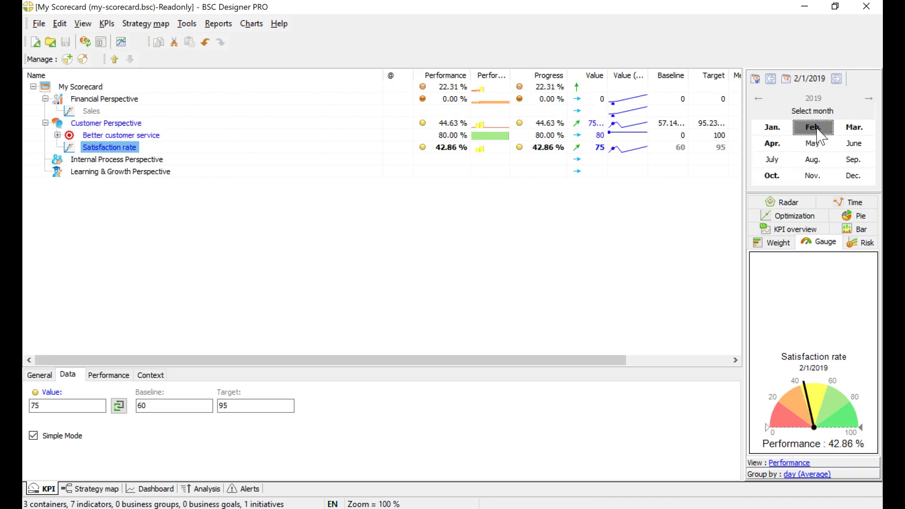
{"action": "left_click", "coordinate": [812, 144]}
{"action": "left_click", "coordinate": [771, 161]}
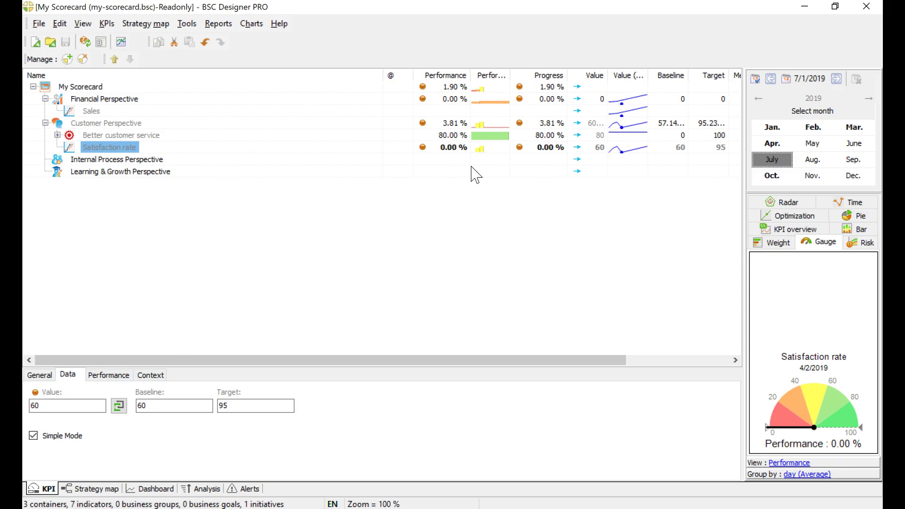
{"action": "left_click", "coordinate": [773, 143]}
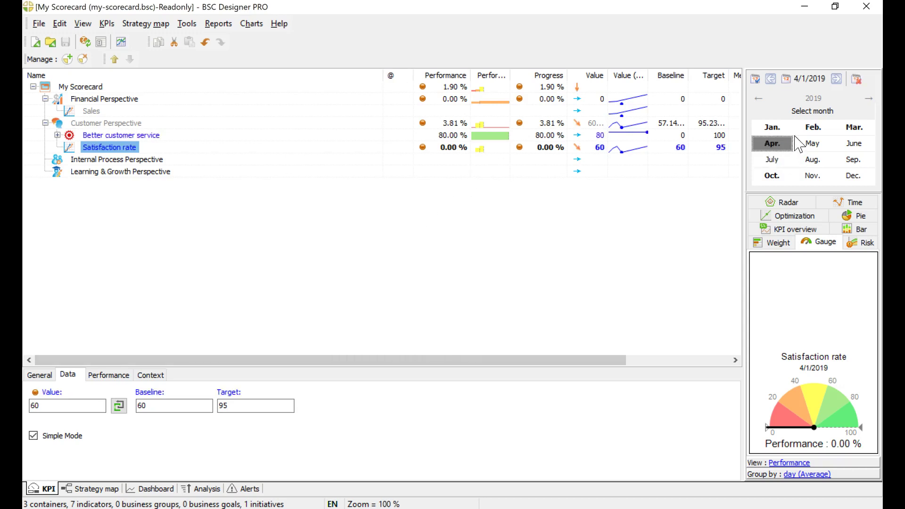
{"action": "left_click", "coordinate": [820, 128]}
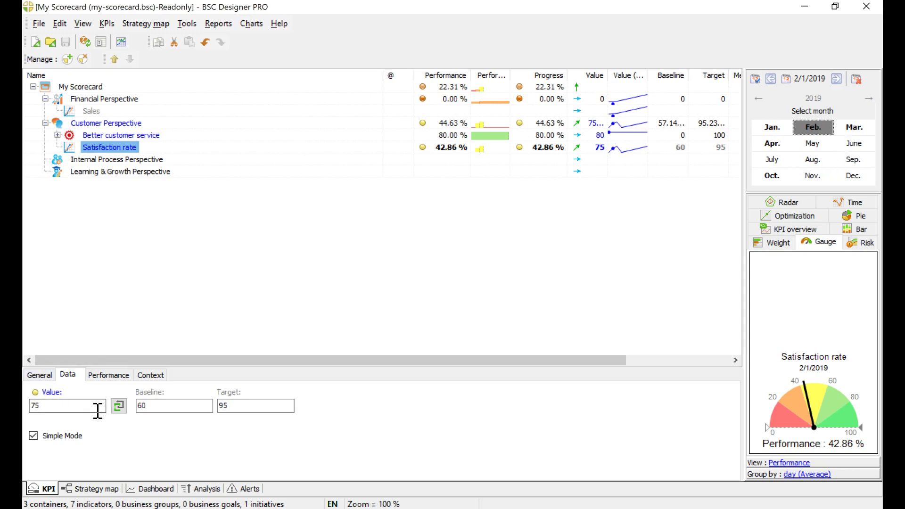
- Check the Sales data for February and August 2019 and its values inheritance setting in the Values editor, leaving it unchanged
{"action": "left_click", "coordinate": [90, 112]}
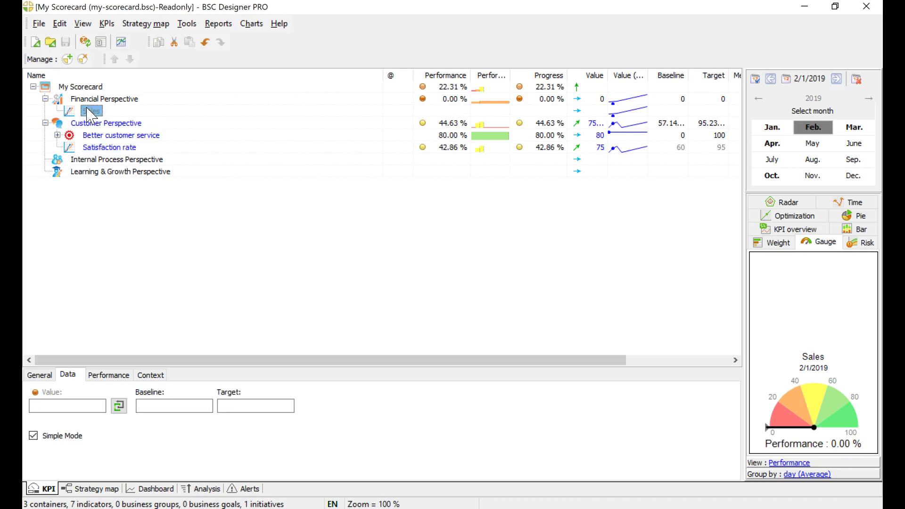
{"action": "left_click", "coordinate": [819, 158]}
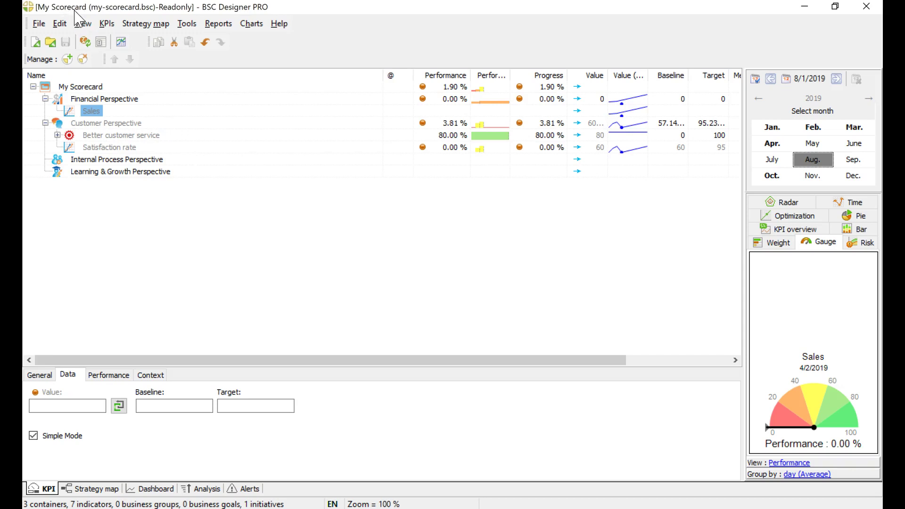
{"action": "left_click", "coordinate": [106, 24]}
{"action": "left_click", "coordinate": [117, 40]}
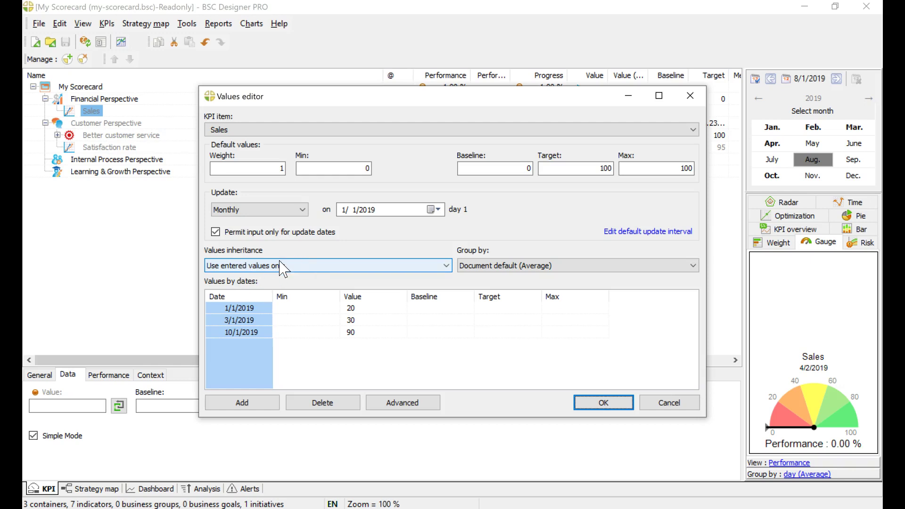
{"action": "left_click", "coordinate": [652, 401]}
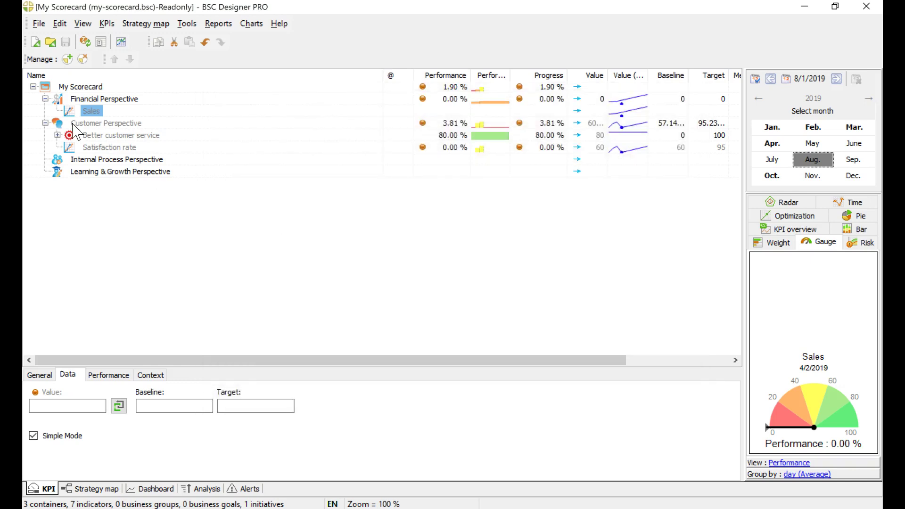
- Compare the Satisfaction rate's data for August, July and October 2019
{"action": "left_click", "coordinate": [115, 146]}
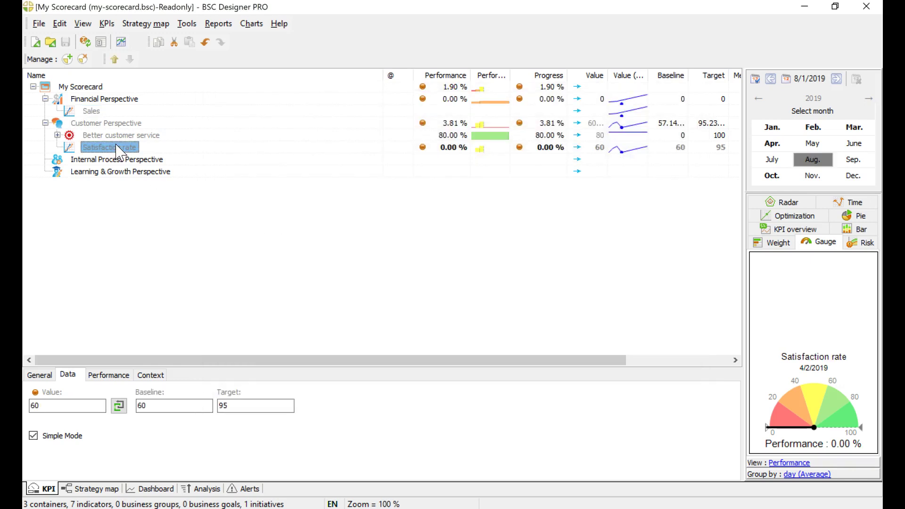
{"action": "left_click", "coordinate": [783, 161]}
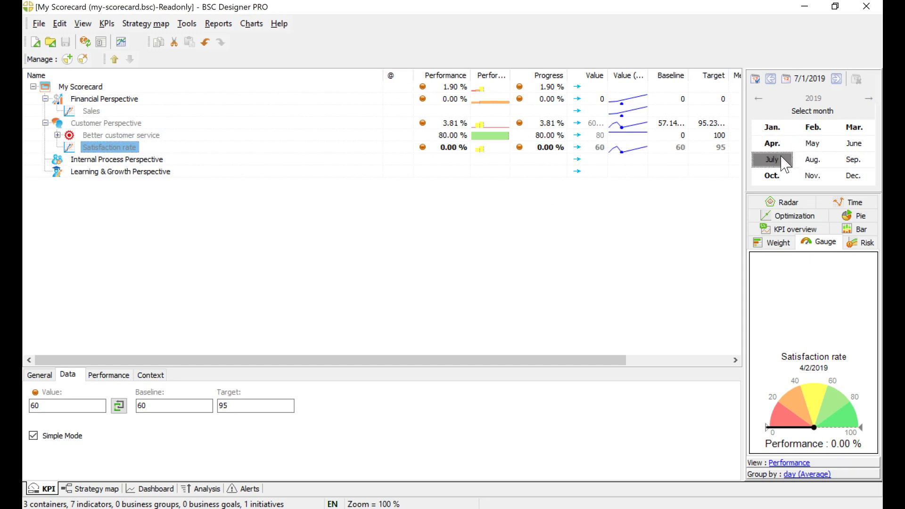
{"action": "left_click", "coordinate": [770, 176]}
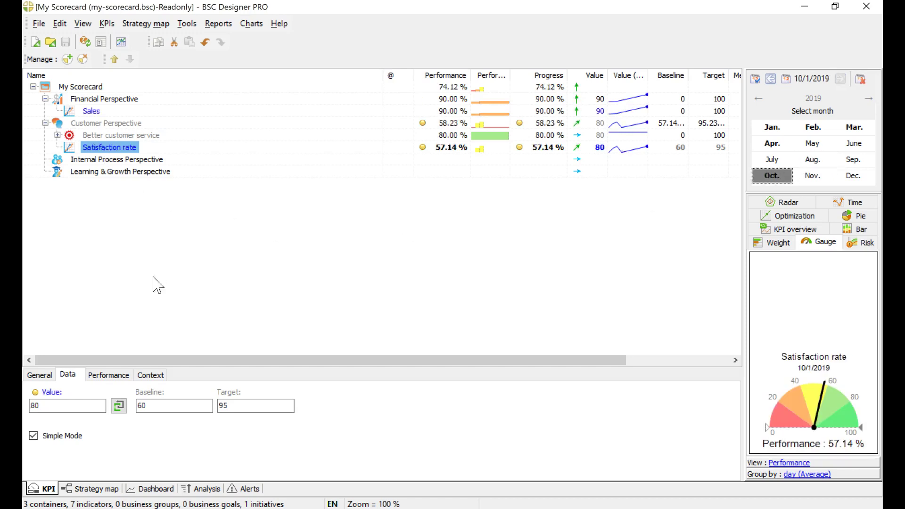
- Examine the Satisfaction rate's dated Min, Max, Baseline and Target entries in the Values editor for October 2019 without changing them
{"action": "left_click", "coordinate": [119, 405]}
{"action": "left_click", "coordinate": [470, 372]}
{"action": "left_click", "coordinate": [107, 23]}
{"action": "left_click", "coordinate": [133, 36]}
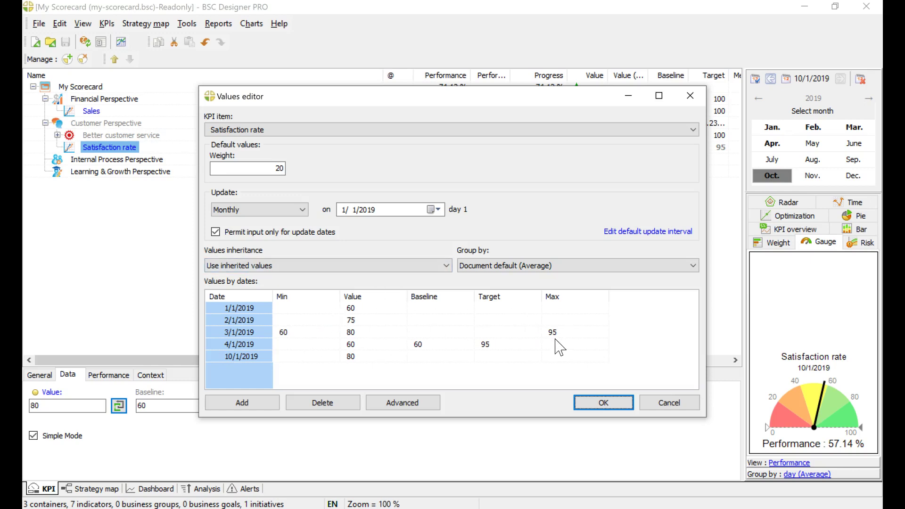
{"action": "left_click", "coordinate": [668, 404]}
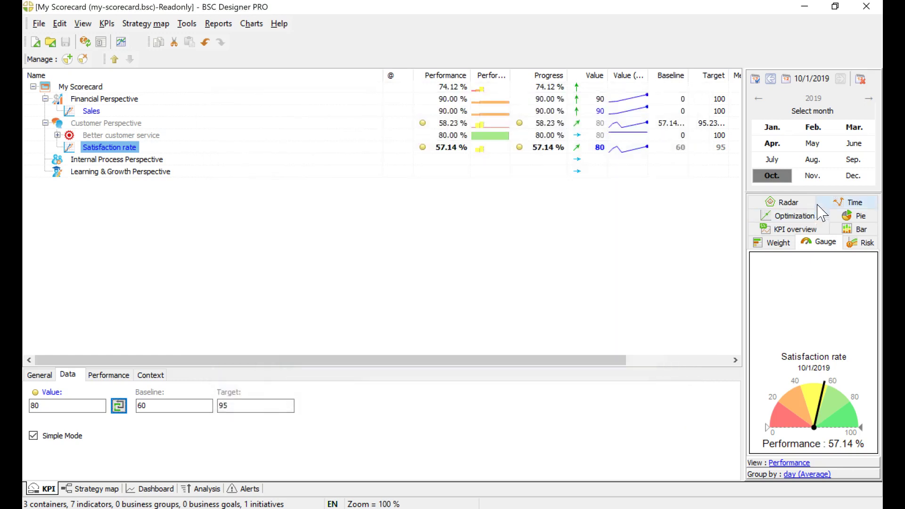
- Switch to November 2019 and compare the Satisfaction rate's data with its dated entries in the Values editor, without editing
{"action": "left_click", "coordinate": [813, 176]}
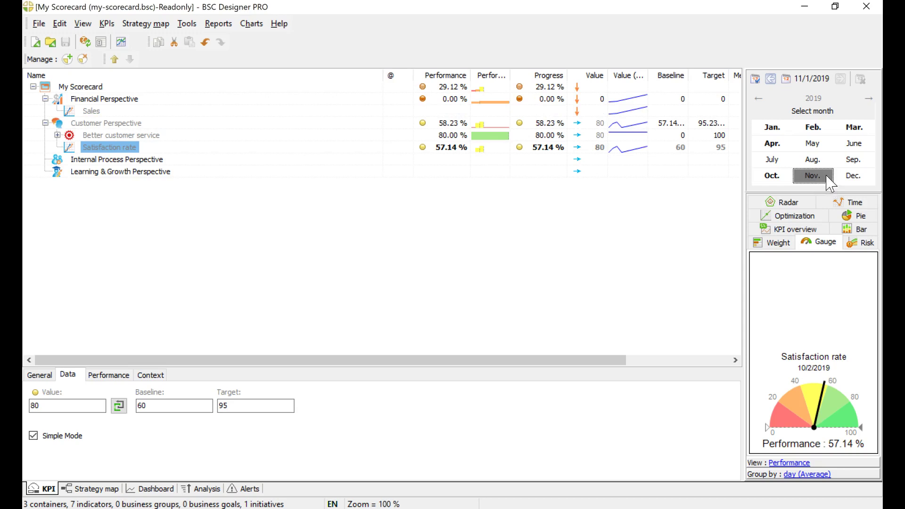
{"action": "left_click", "coordinate": [107, 24]}
{"action": "left_click", "coordinate": [113, 38]}
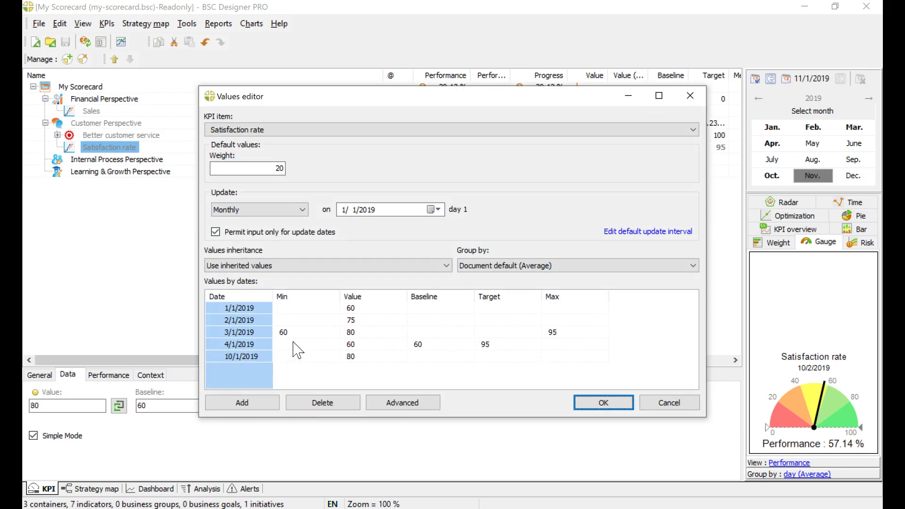
{"action": "left_click", "coordinate": [673, 406]}
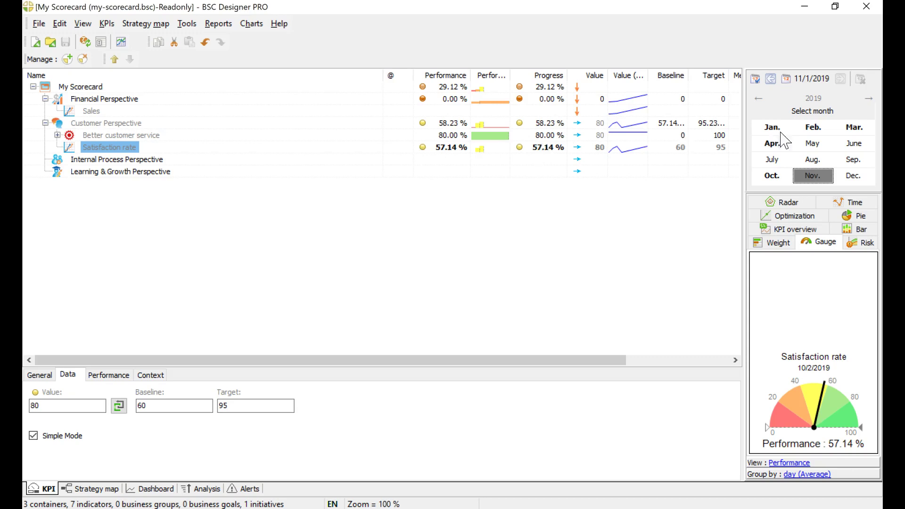
- Switch to May 2019 and compare the Satisfaction rate's data with its dated entries in the Values editor, without editing
{"action": "left_click", "coordinate": [820, 147]}
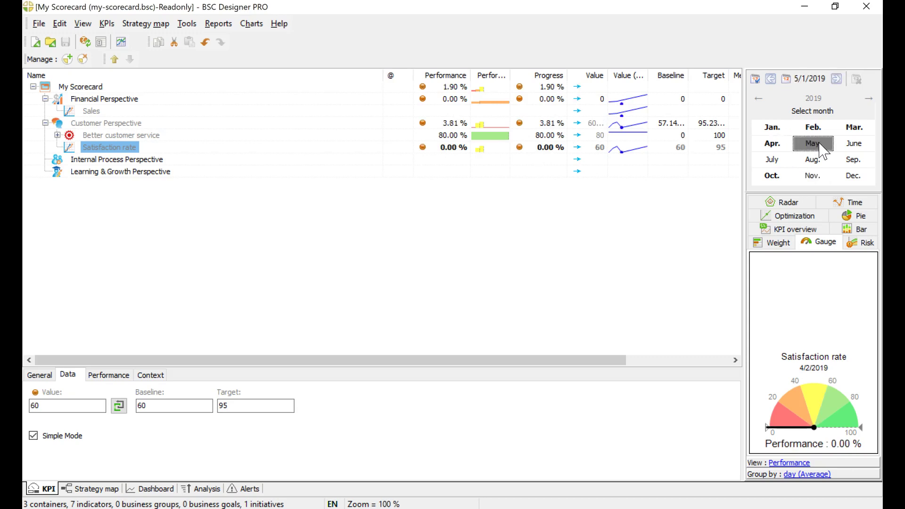
{"action": "left_click", "coordinate": [106, 23]}
{"action": "left_click", "coordinate": [127, 38]}
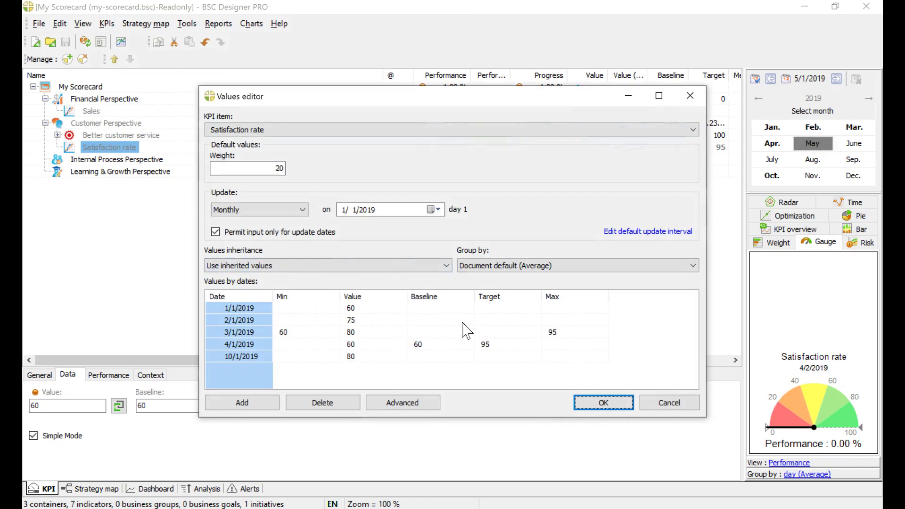
{"action": "left_click", "coordinate": [690, 402]}
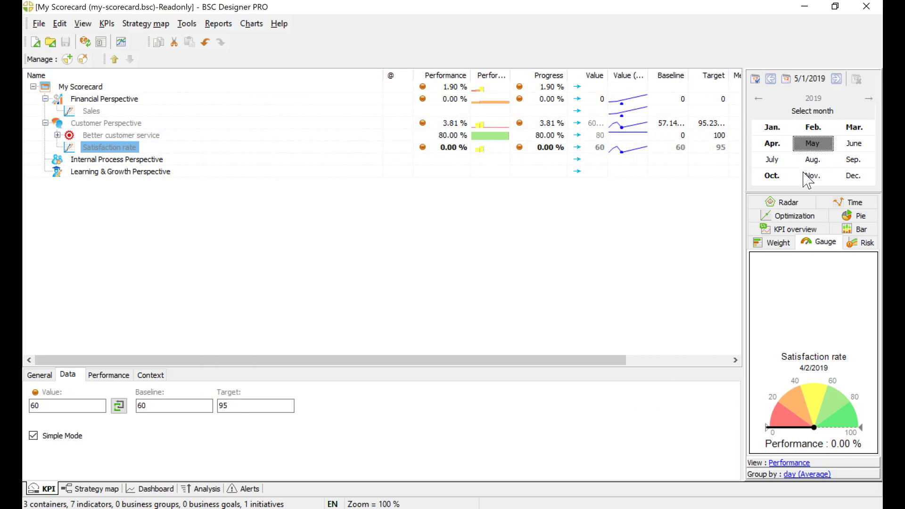
- Check the Sales data for May 2019, and view the Satisfaction rate's values inheritance options in the Values editor without changing them
{"action": "left_click", "coordinate": [90, 112]}
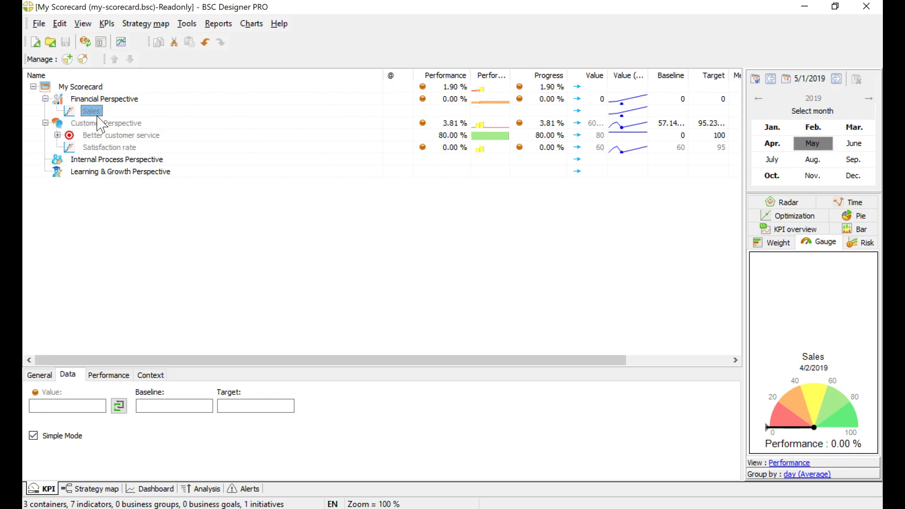
{"action": "left_click", "coordinate": [102, 147]}
{"action": "left_click", "coordinate": [107, 25]}
{"action": "left_click", "coordinate": [115, 39]}
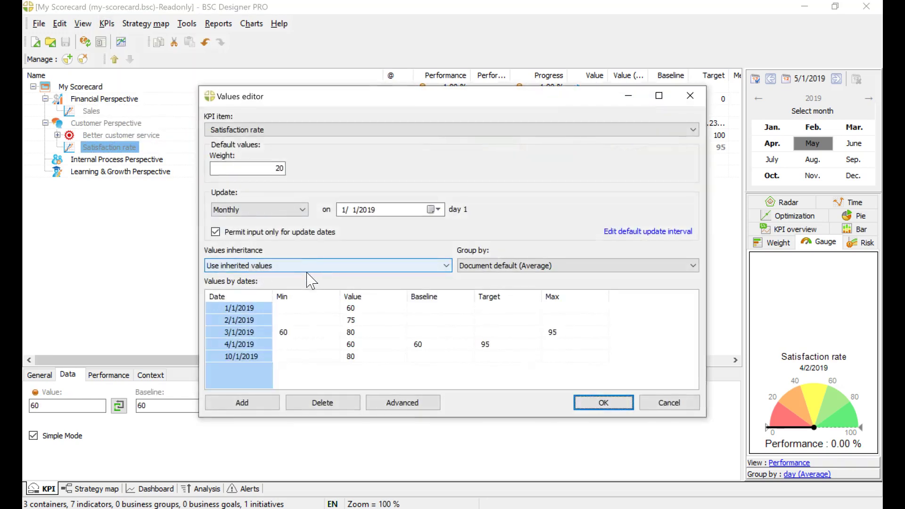
{"action": "left_click", "coordinate": [270, 269]}
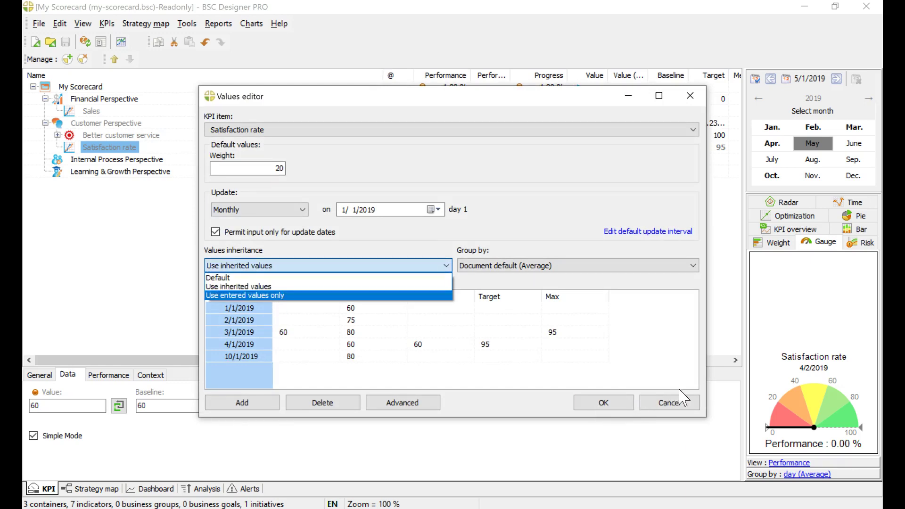
{"action": "left_click", "coordinate": [679, 404]}
{"action": "left_click", "coordinate": [673, 403]}
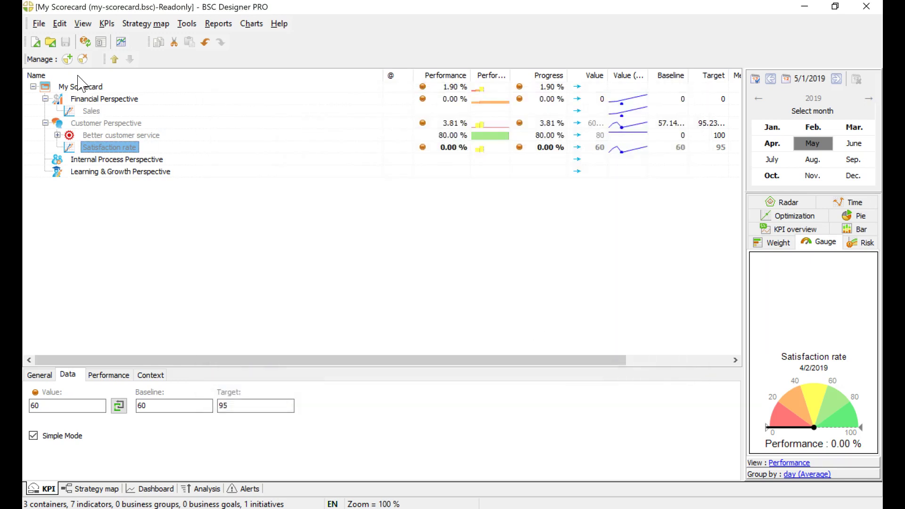
- Review the "Use inherited values for indicators" option among the document properties' value settings and close them without saving changes
{"action": "left_click", "coordinate": [39, 23]}
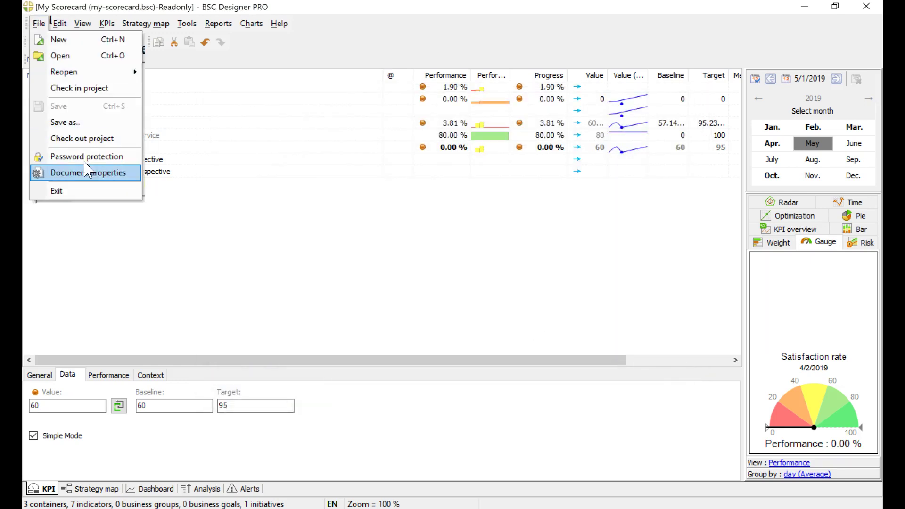
{"action": "left_click", "coordinate": [96, 175]}
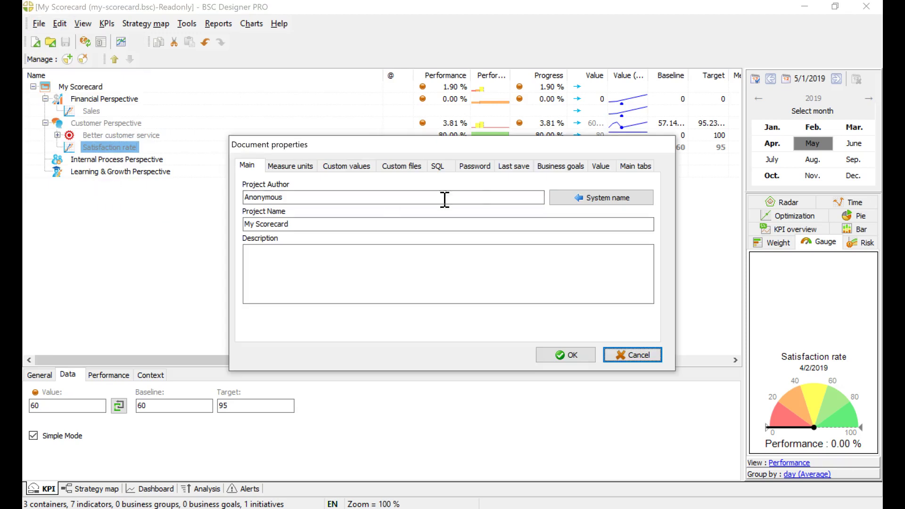
{"action": "left_click", "coordinate": [601, 166]}
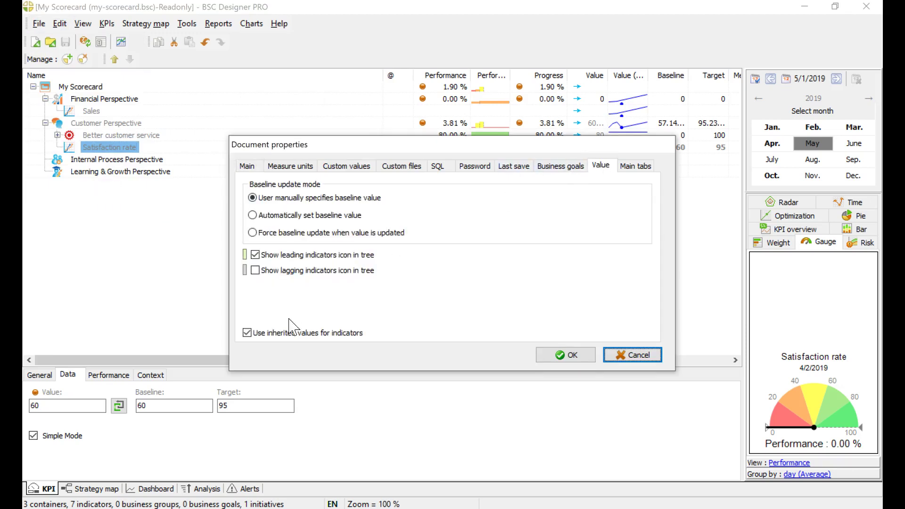
{"action": "left_click", "coordinate": [331, 334]}
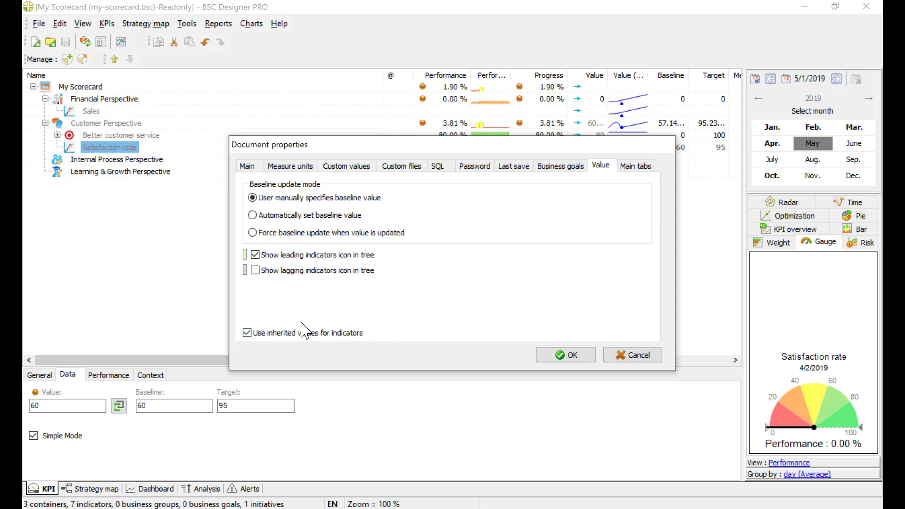
{"action": "left_click", "coordinate": [633, 355]}
- Compare the May 2019 data of the Sales and Satisfaction rate indicators
{"action": "left_click", "coordinate": [87, 108]}
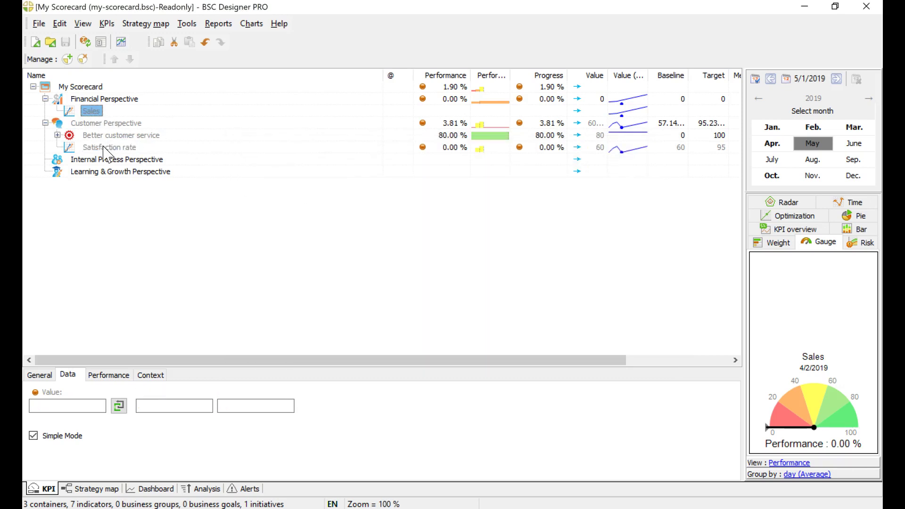
{"action": "left_click", "coordinate": [103, 146]}
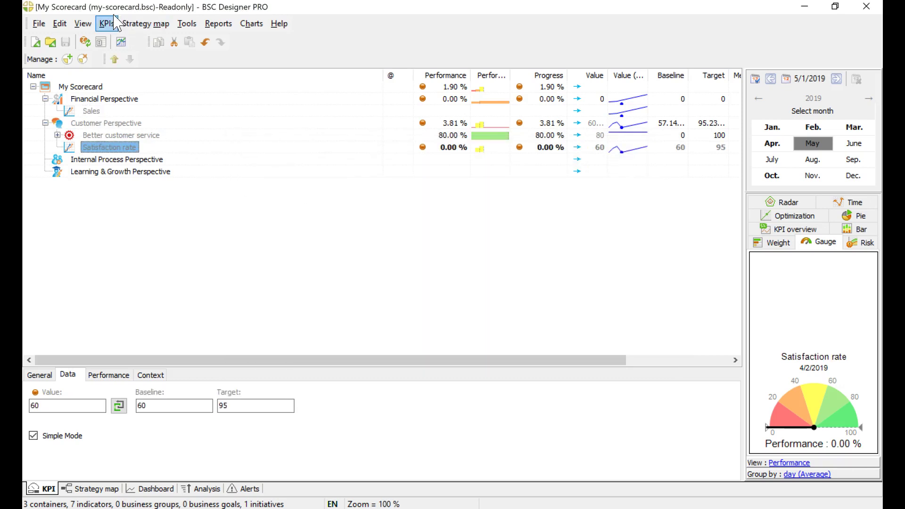